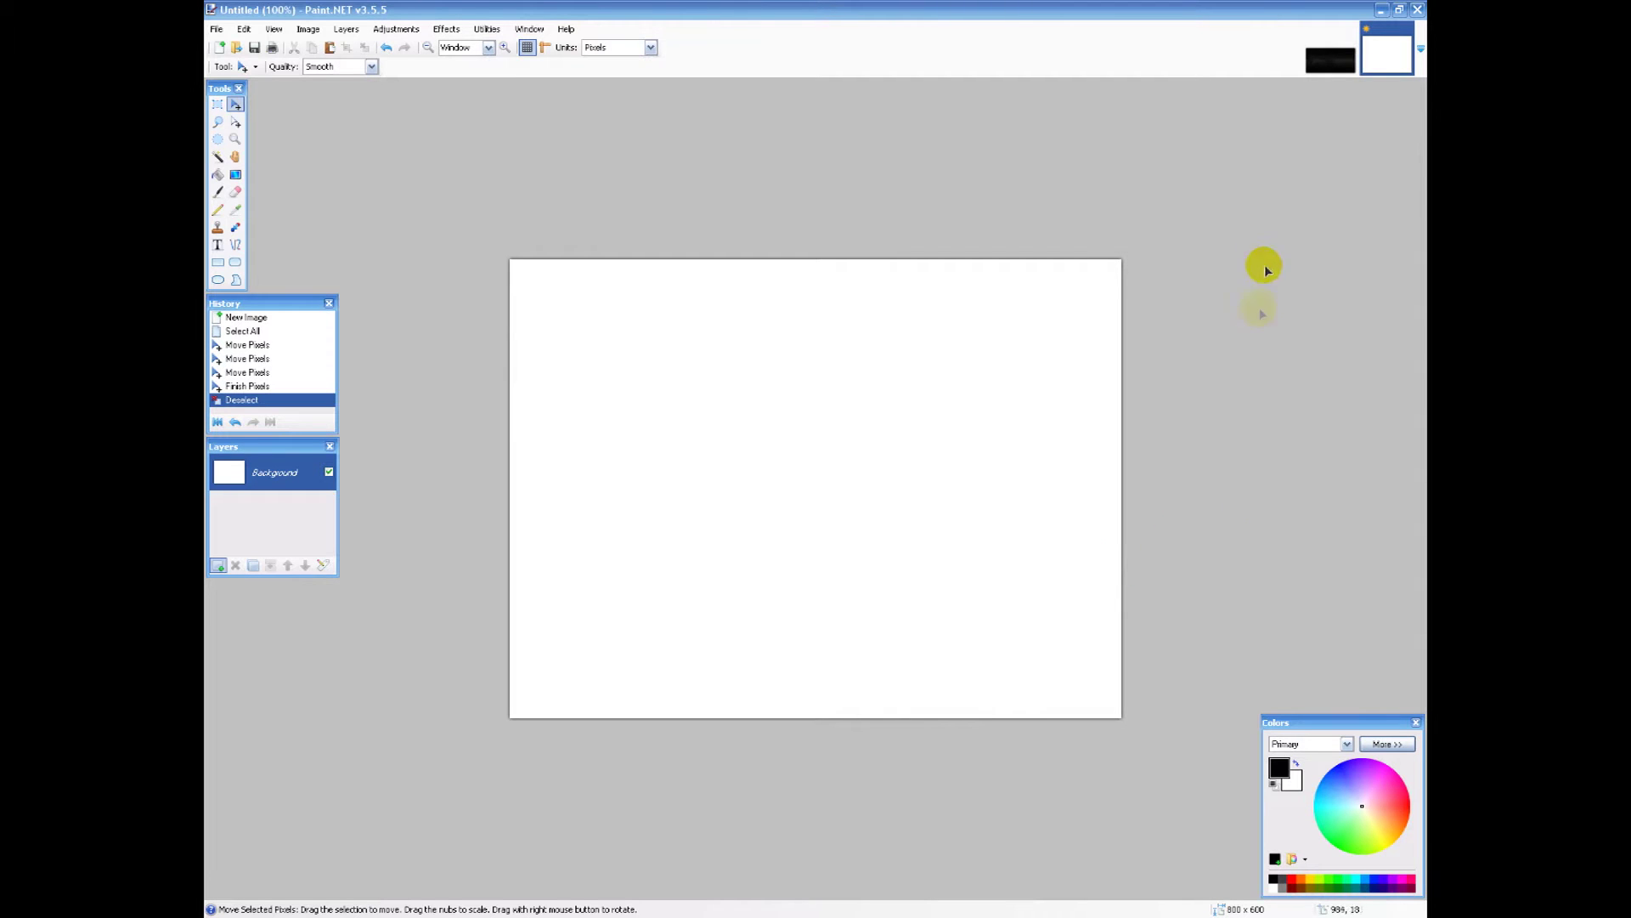
# - Open EarthMapAtmos_2500x1250.jpg as a new 2500 × 1250 image
pyautogui.click(1303, 155)
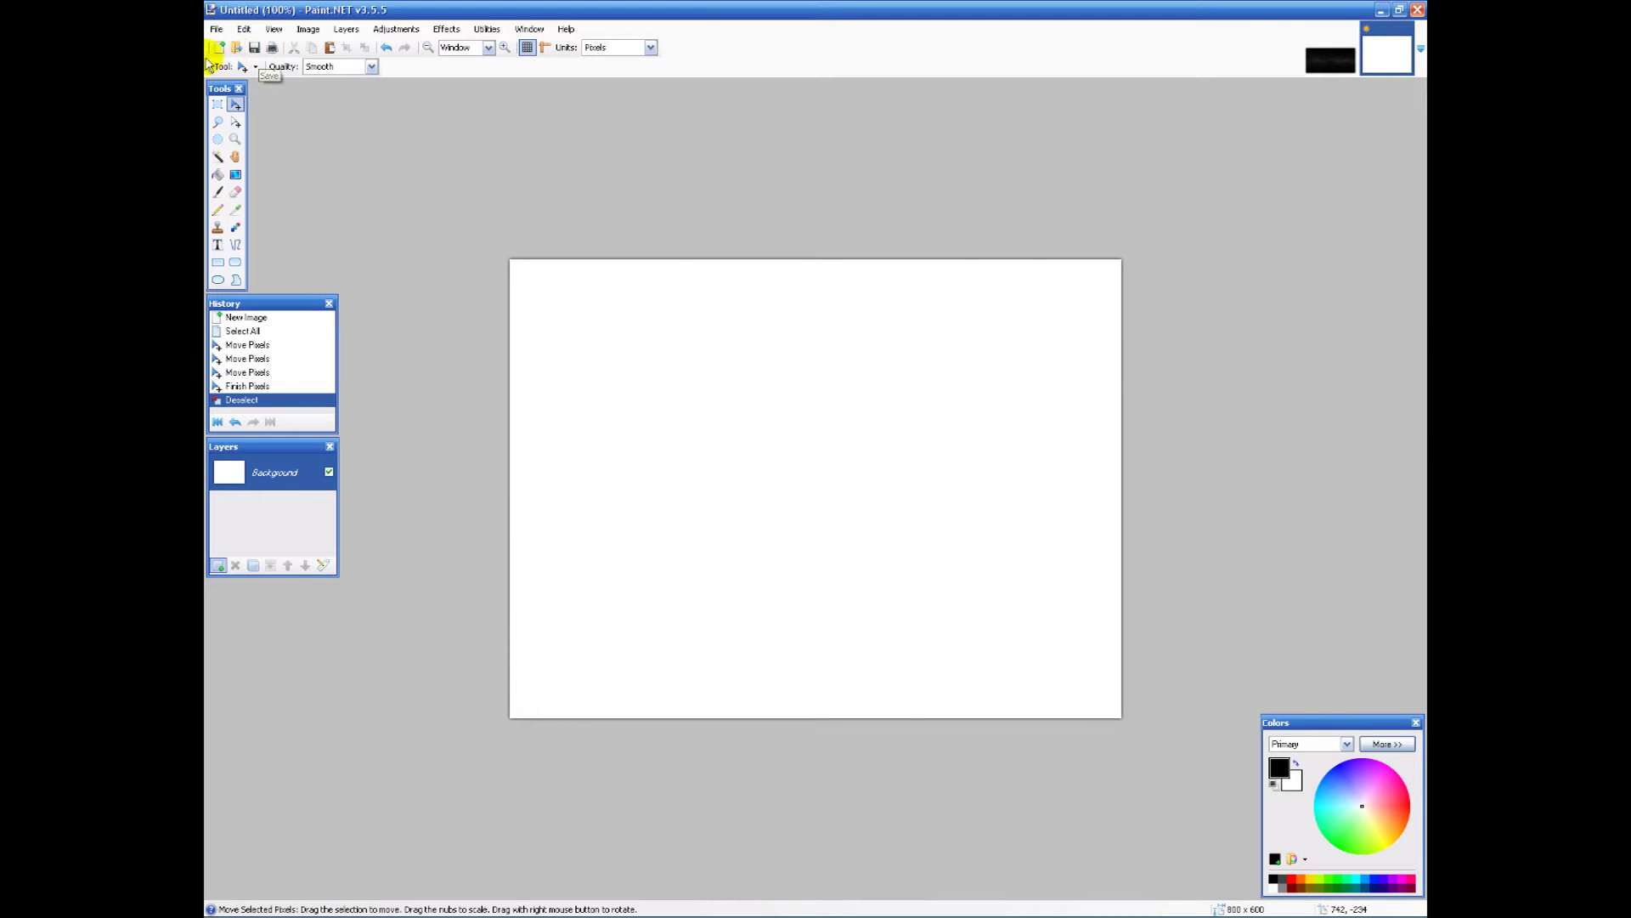
pyautogui.click(235, 49)
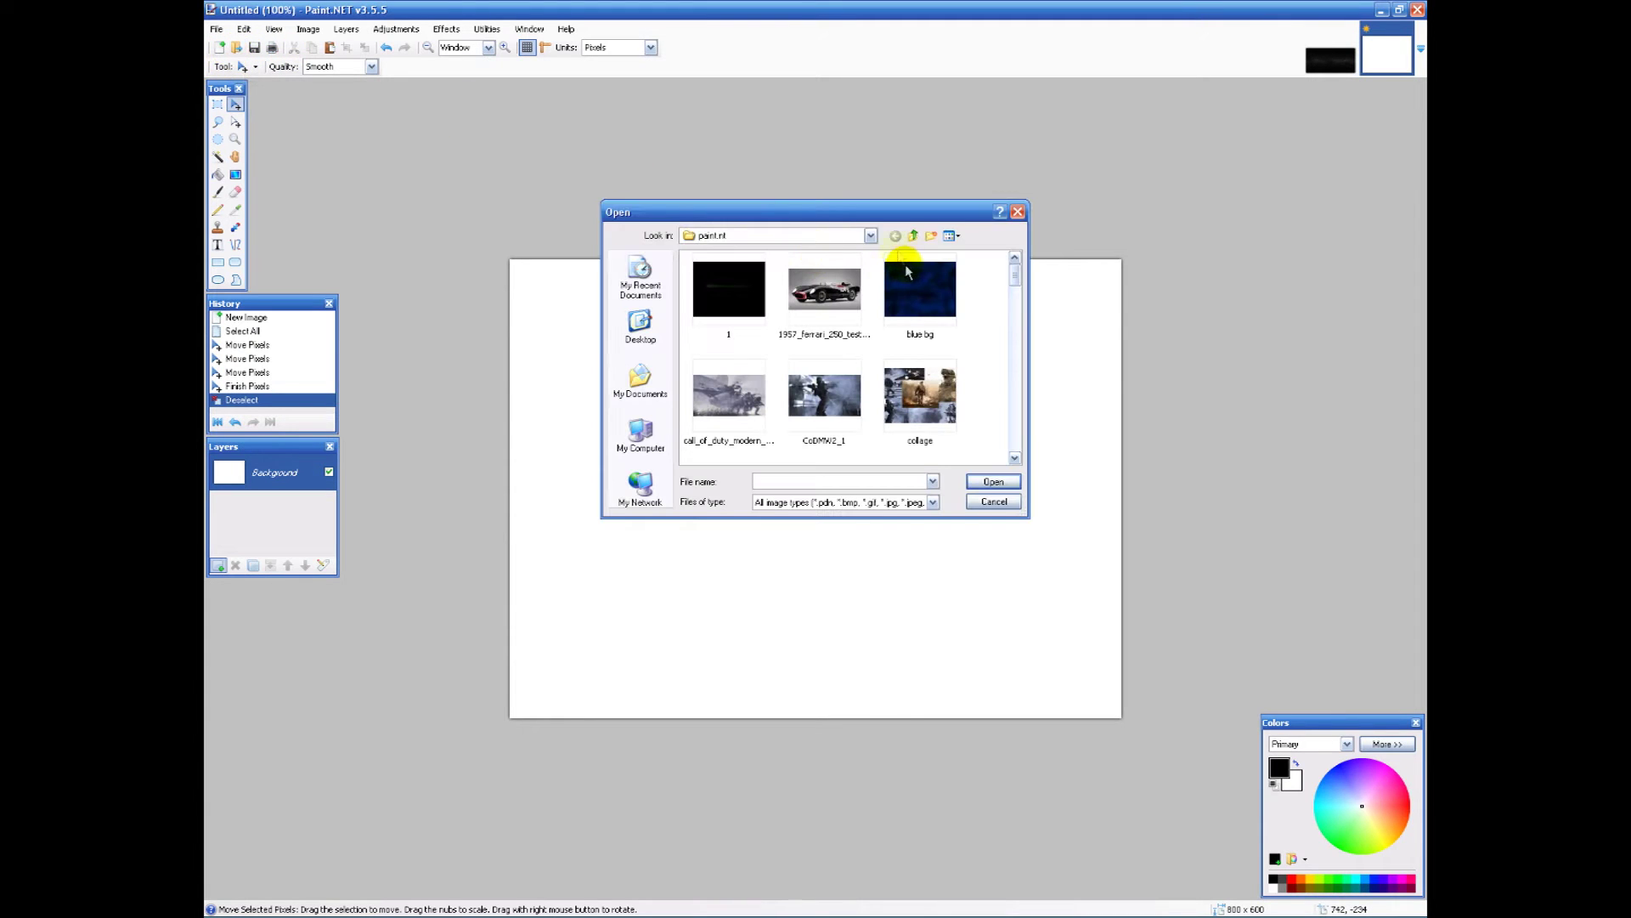
pyautogui.moveTo(1012, 263)
pyautogui.mouseDown()
pyautogui.moveTo(1011, 309)
pyautogui.moveTo(1006, 284)
pyautogui.mouseUp()
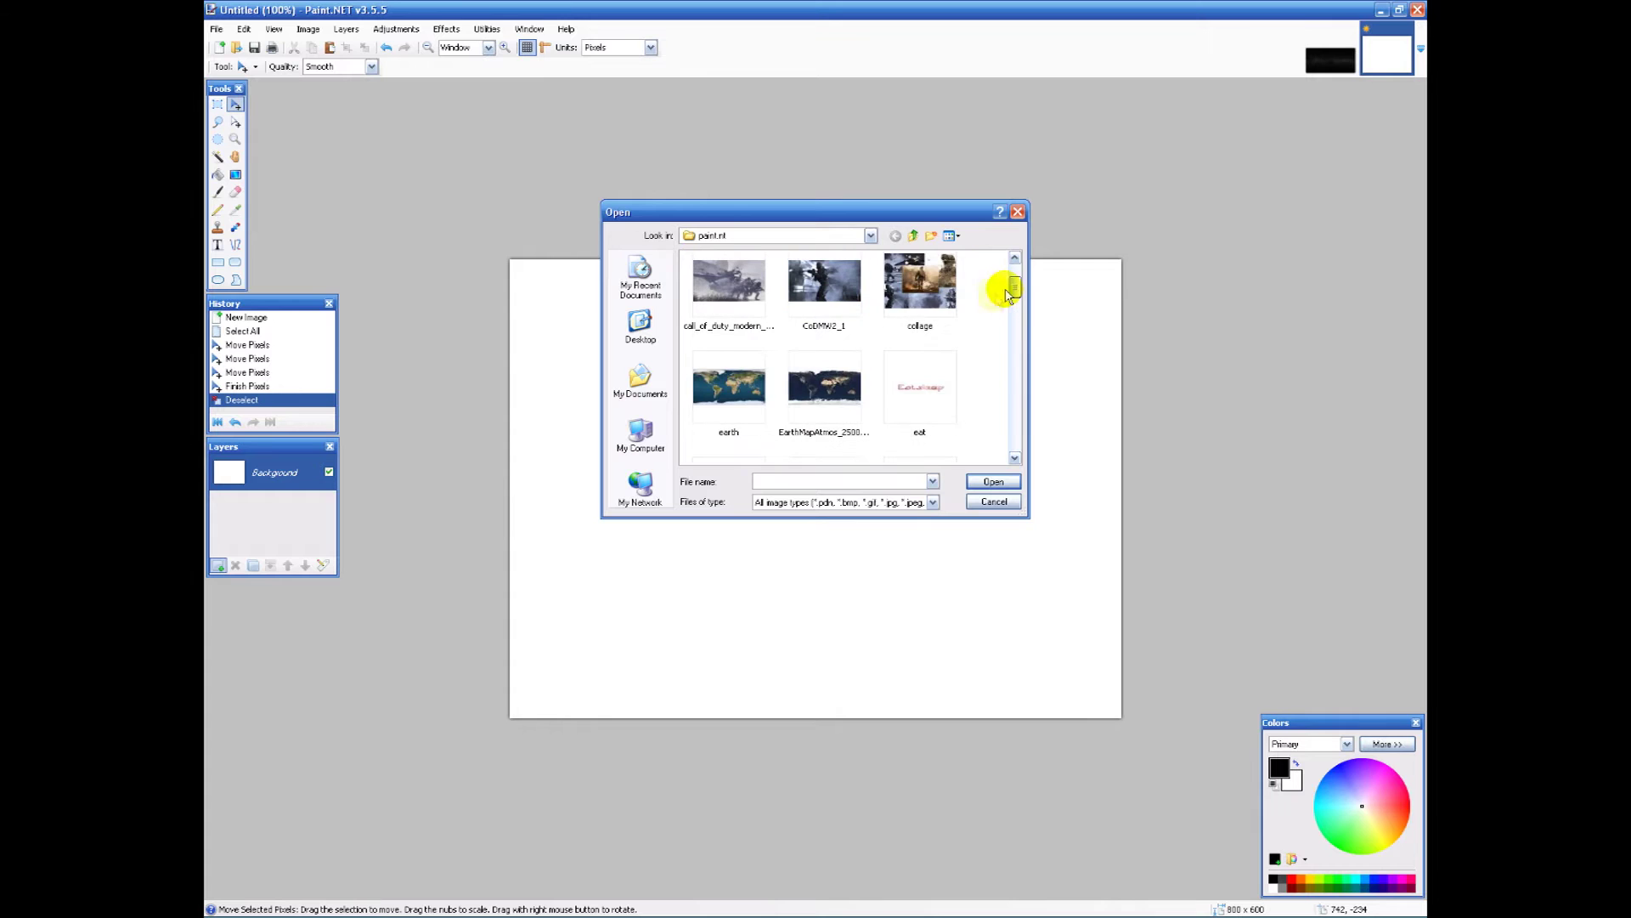
pyautogui.click(748, 390)
pyautogui.click(816, 406)
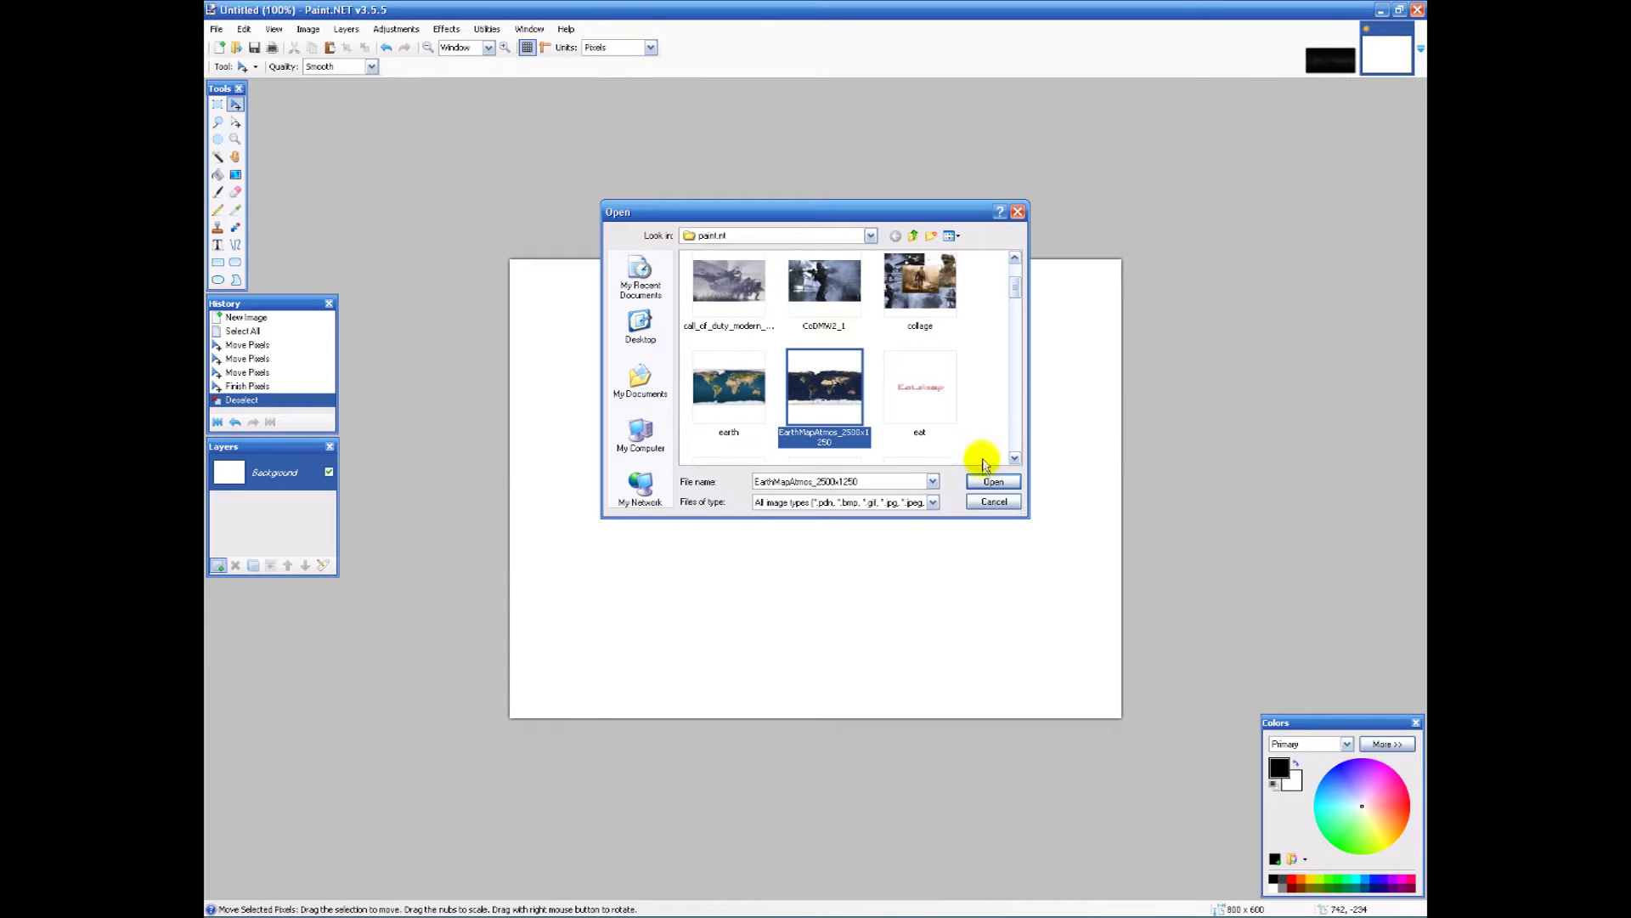
pyautogui.click(988, 481)
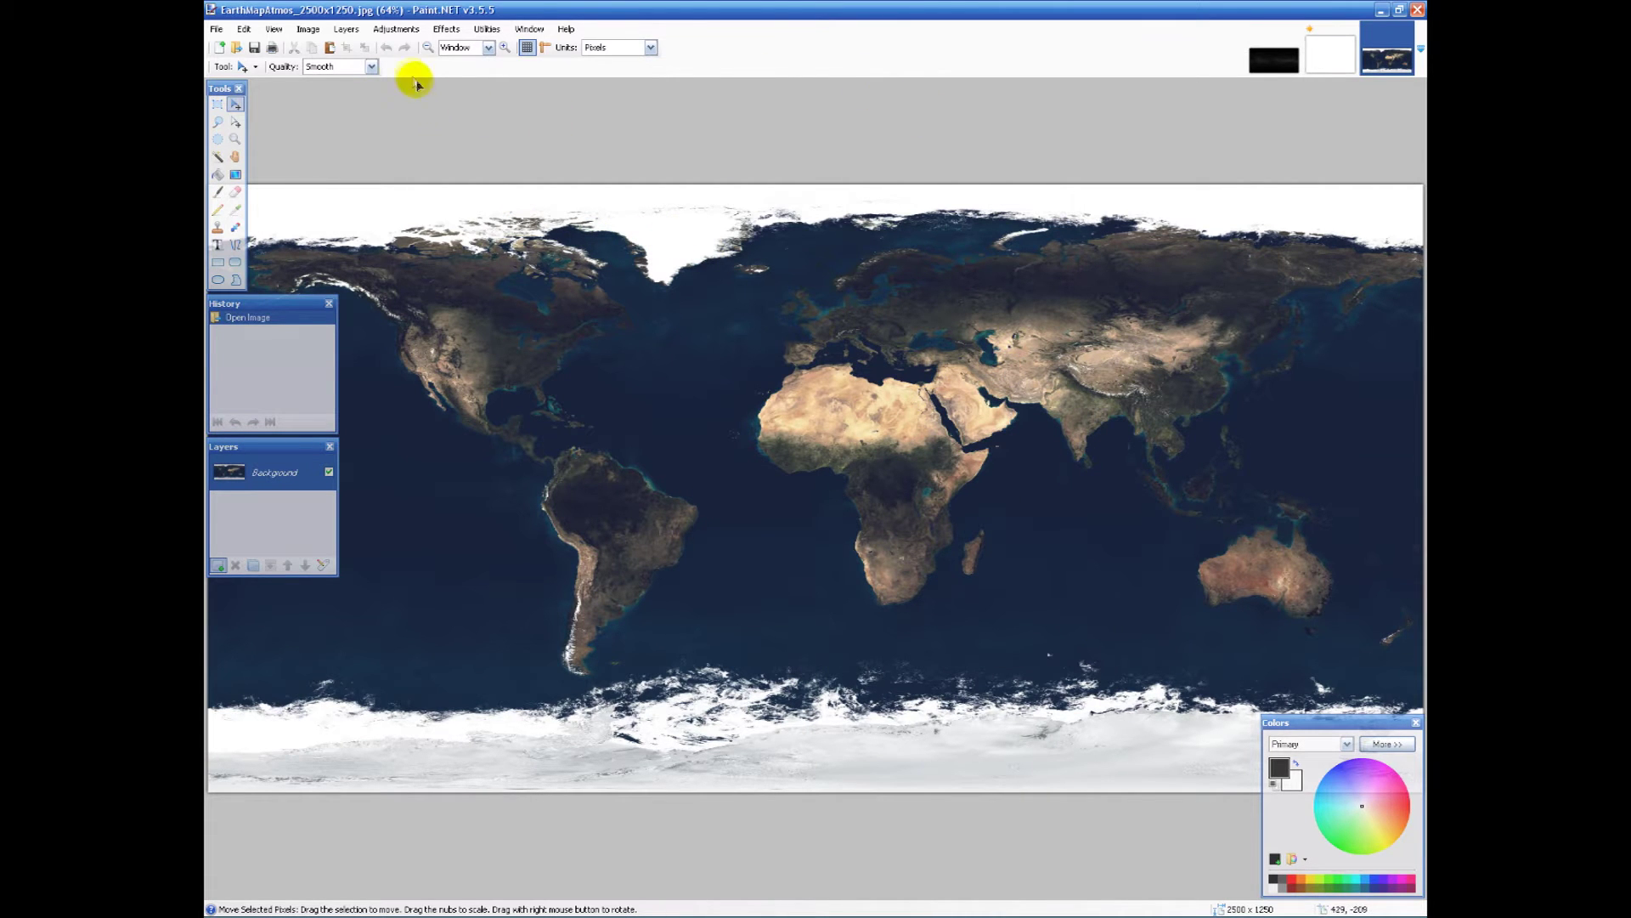
# - Launch the Shape3D render effect from Effects > Render on the world map
pyautogui.click(443, 30)
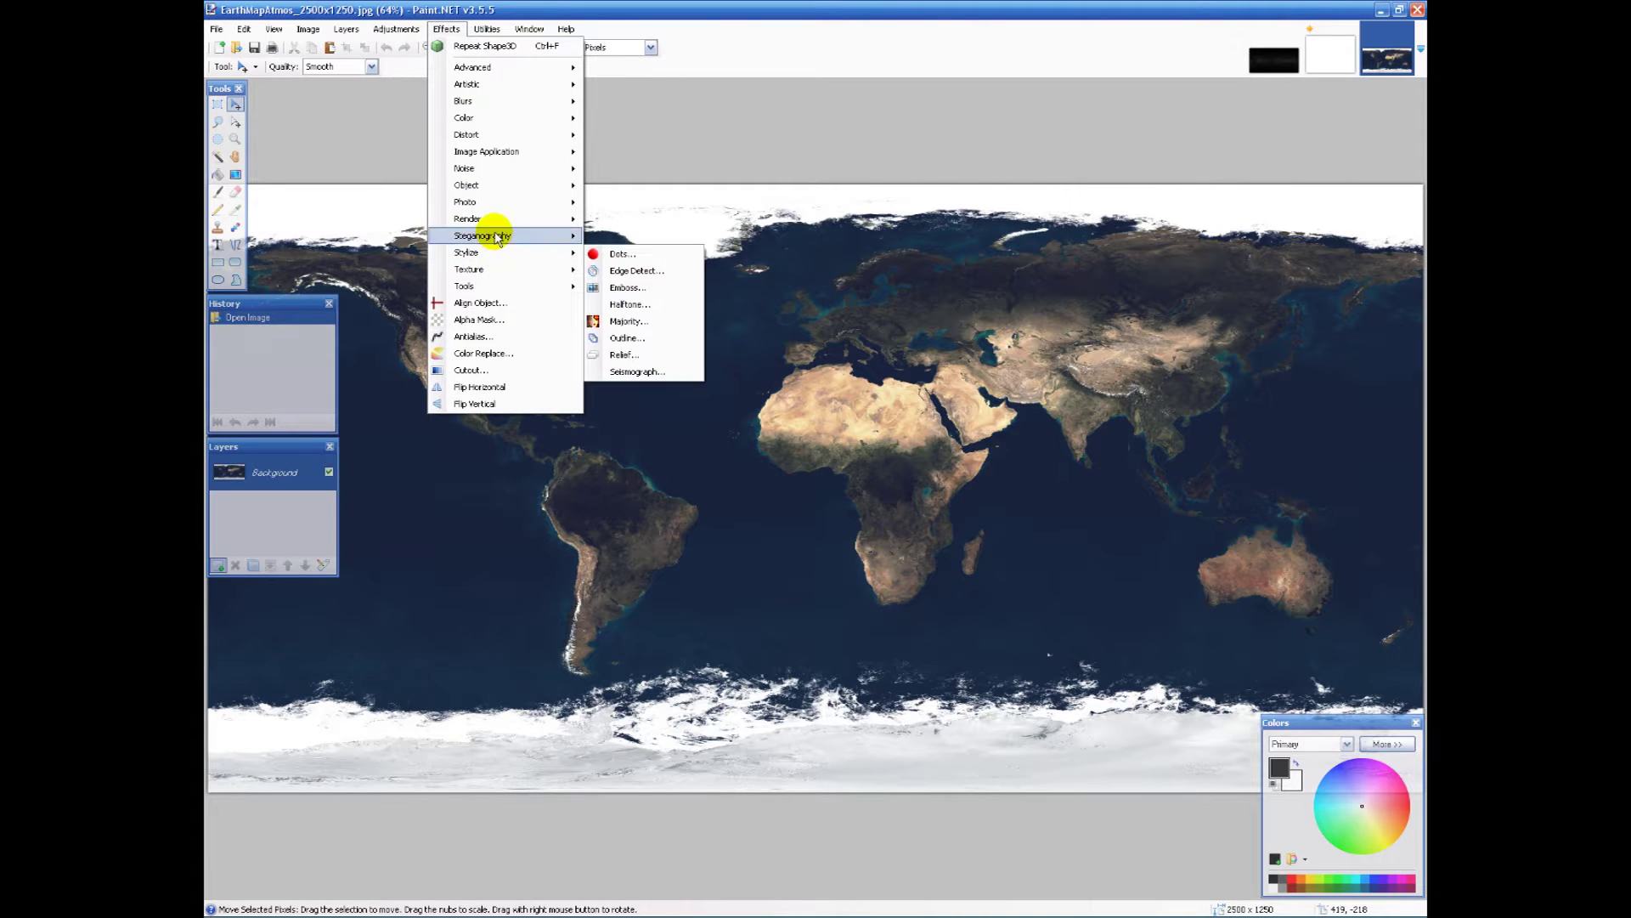
pyautogui.moveTo(490, 221)
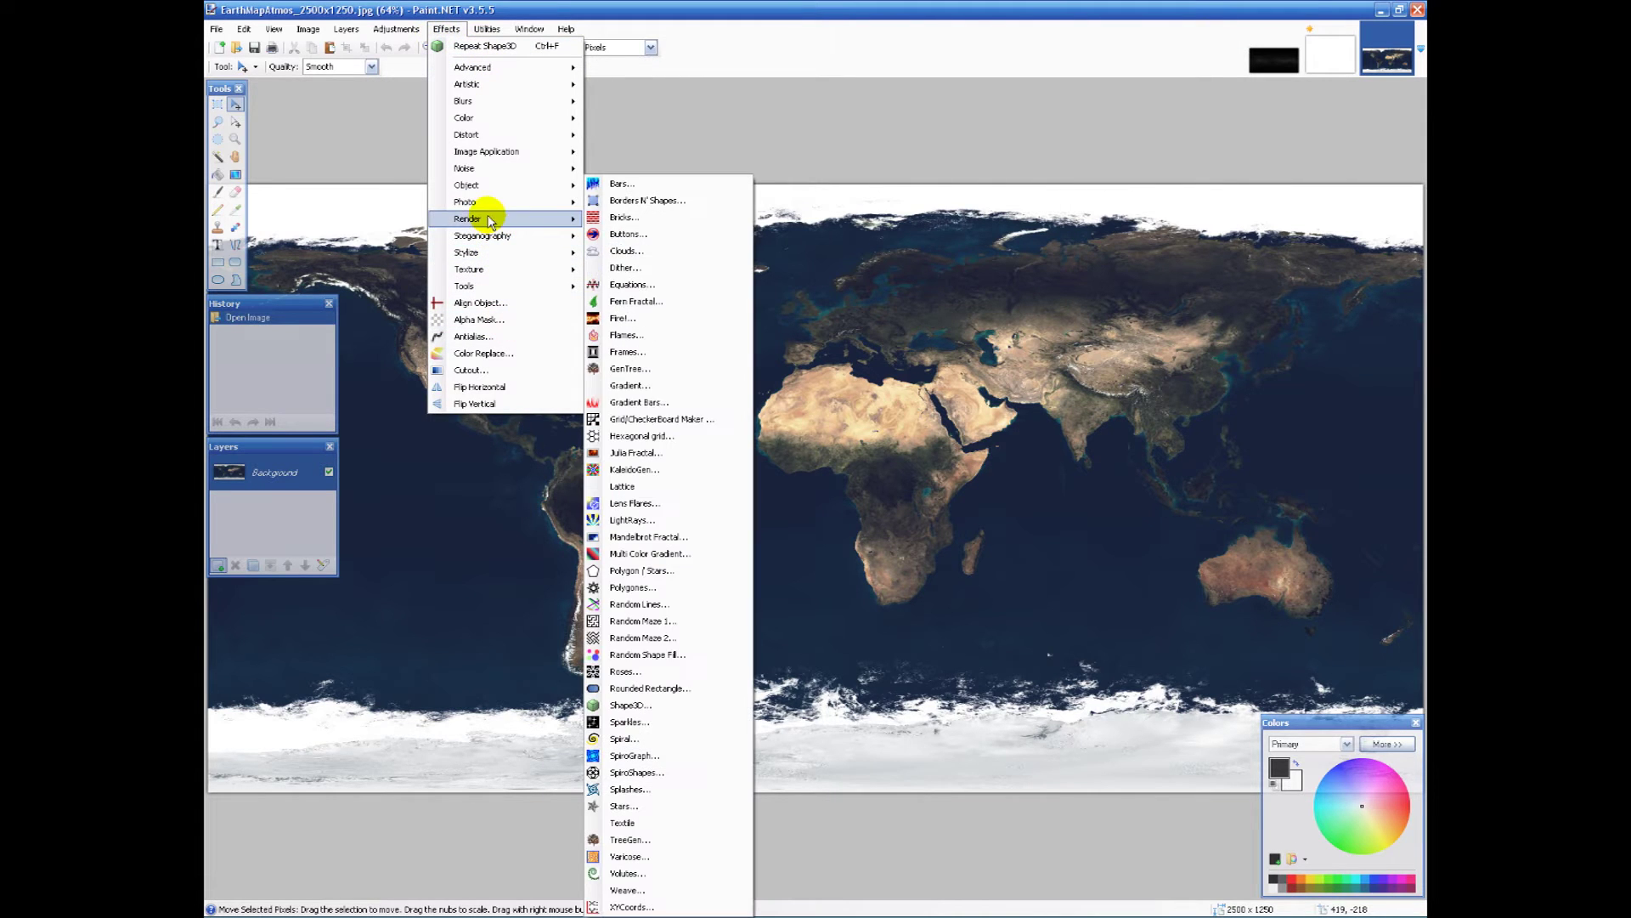
pyautogui.click(671, 706)
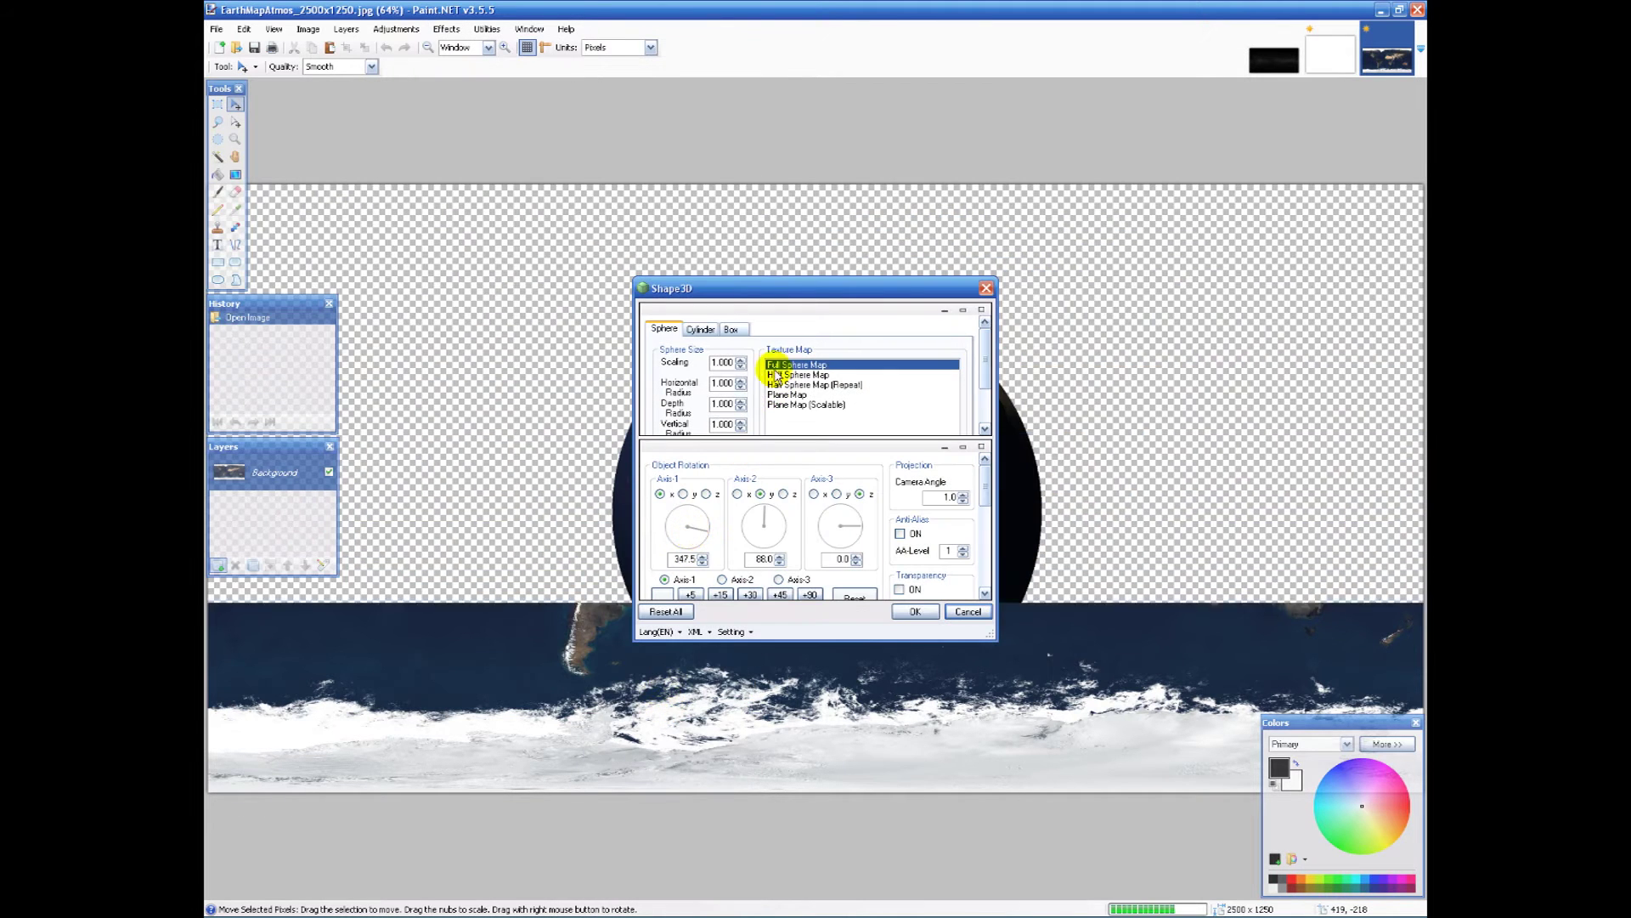
# - Rotate the Shape3D globe to Axis-1 337.6 so the Americas face forward
pyautogui.moveTo(819, 284); pyautogui.dragTo(1261, 248)
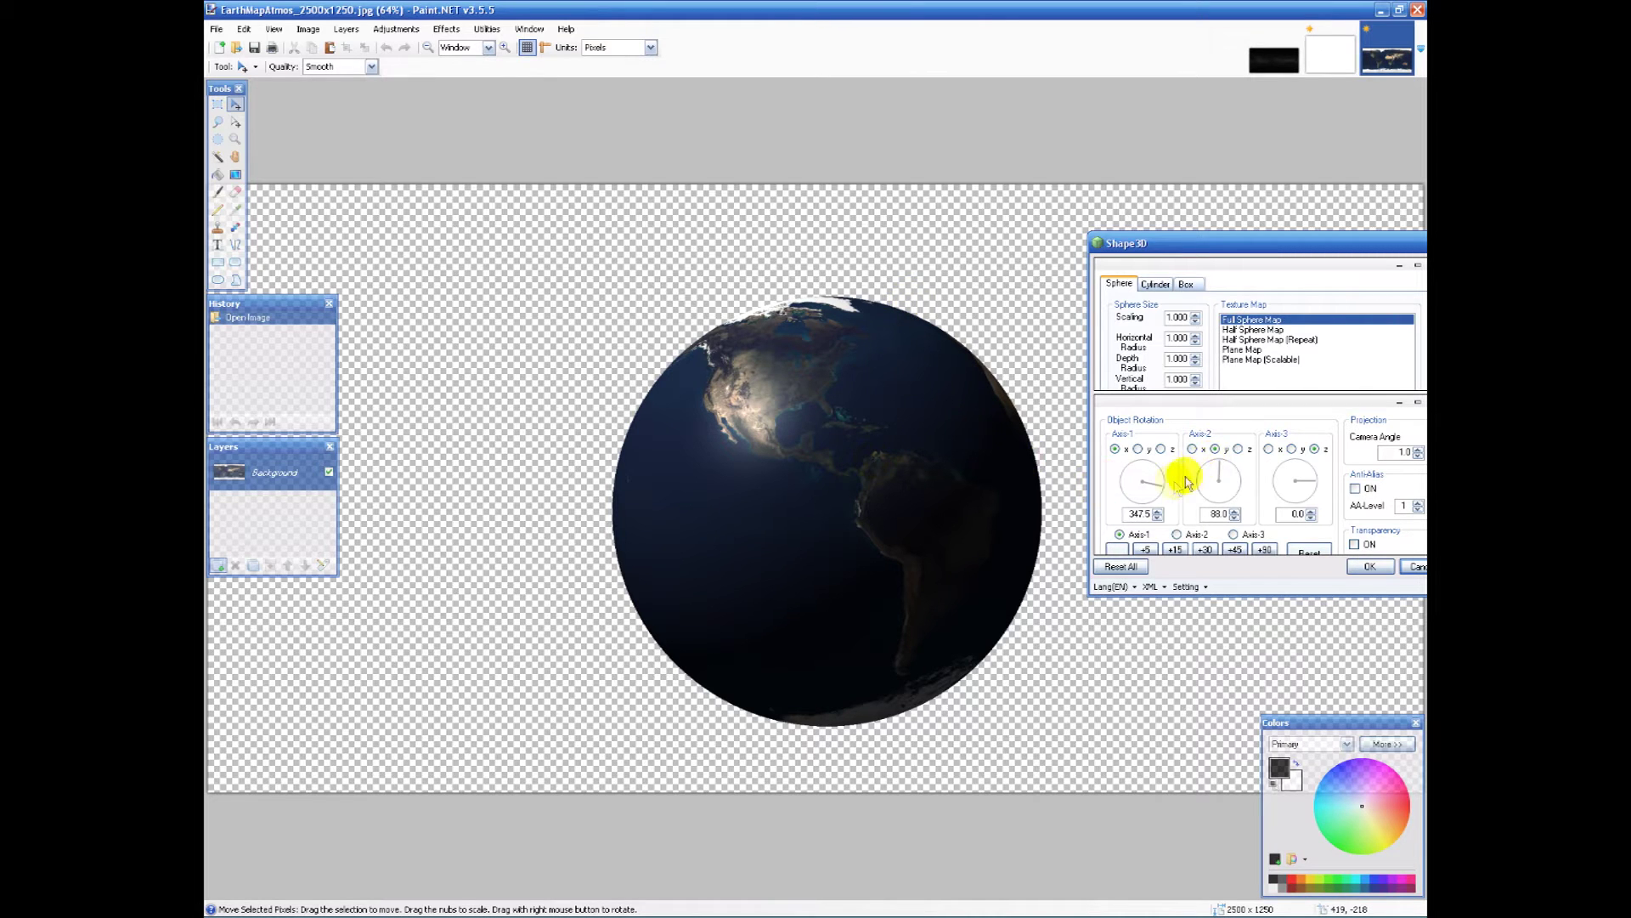
pyautogui.moveTo(1151, 473); pyautogui.dragTo(1191, 505)
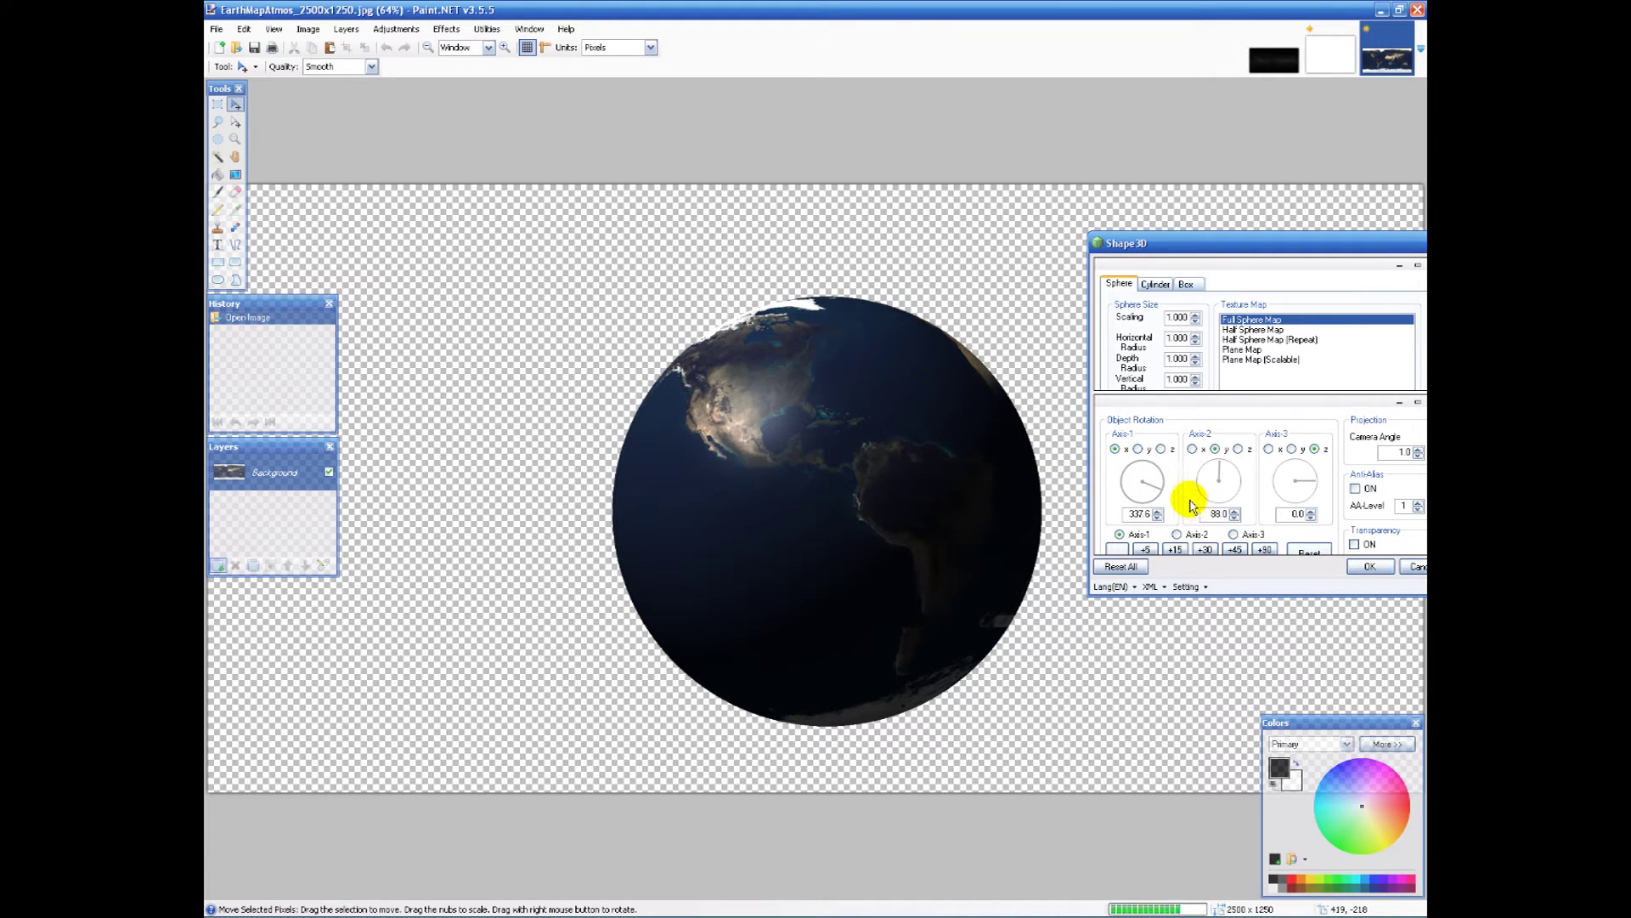
pyautogui.moveTo(1255, 243); pyautogui.dragTo(1091, 195)
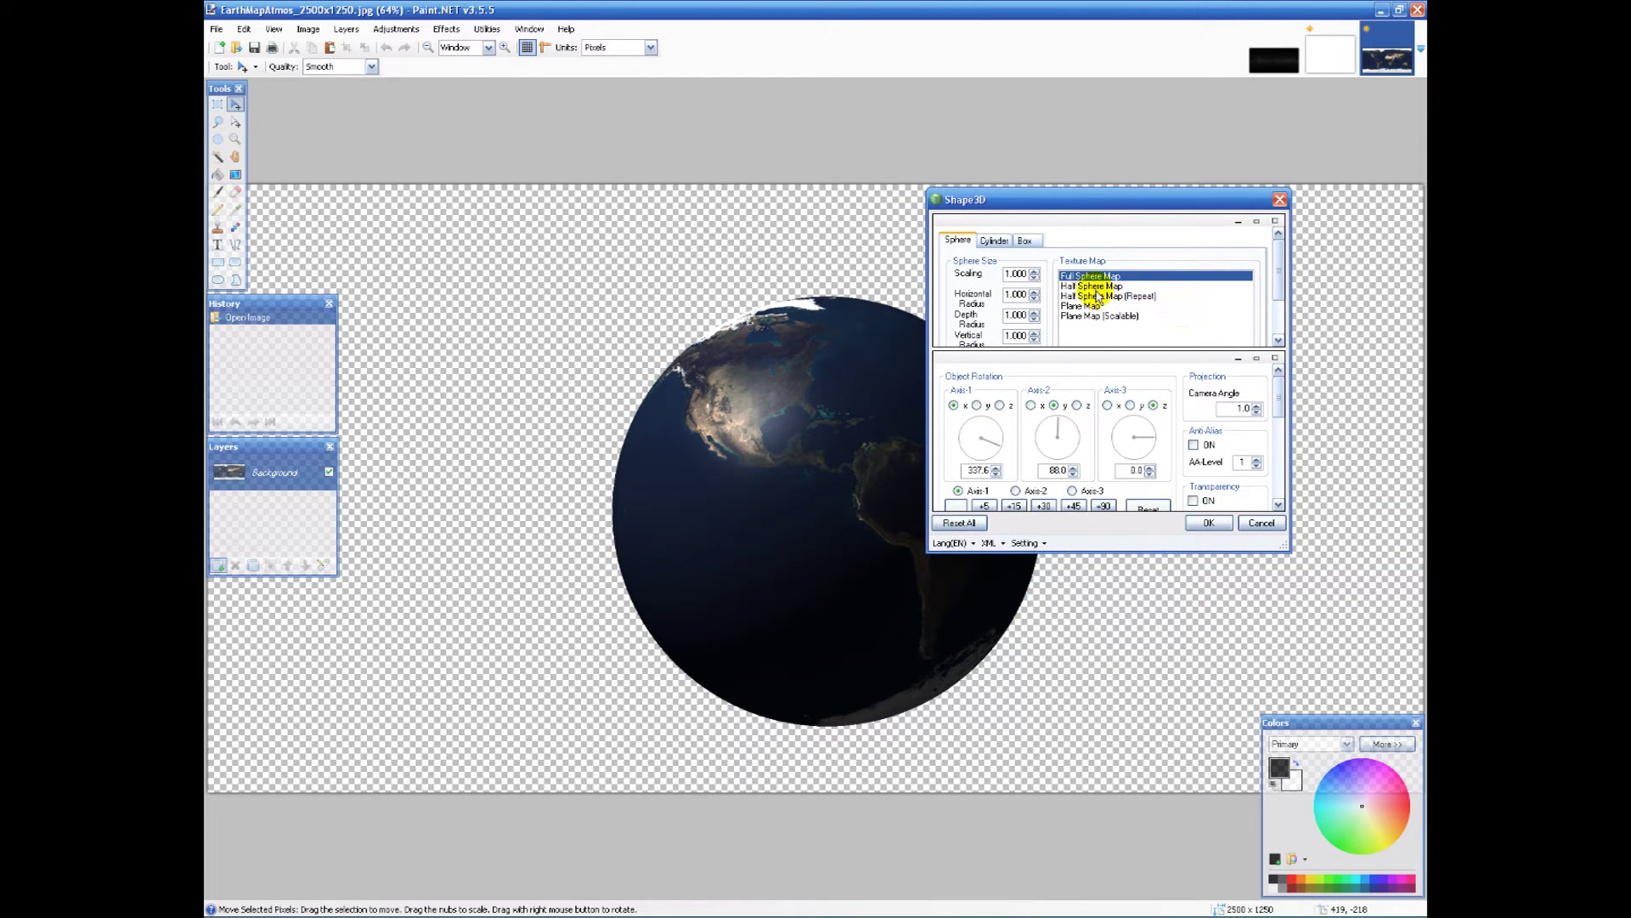
pyautogui.moveTo(1120, 199); pyautogui.dragTo(1229, 137)
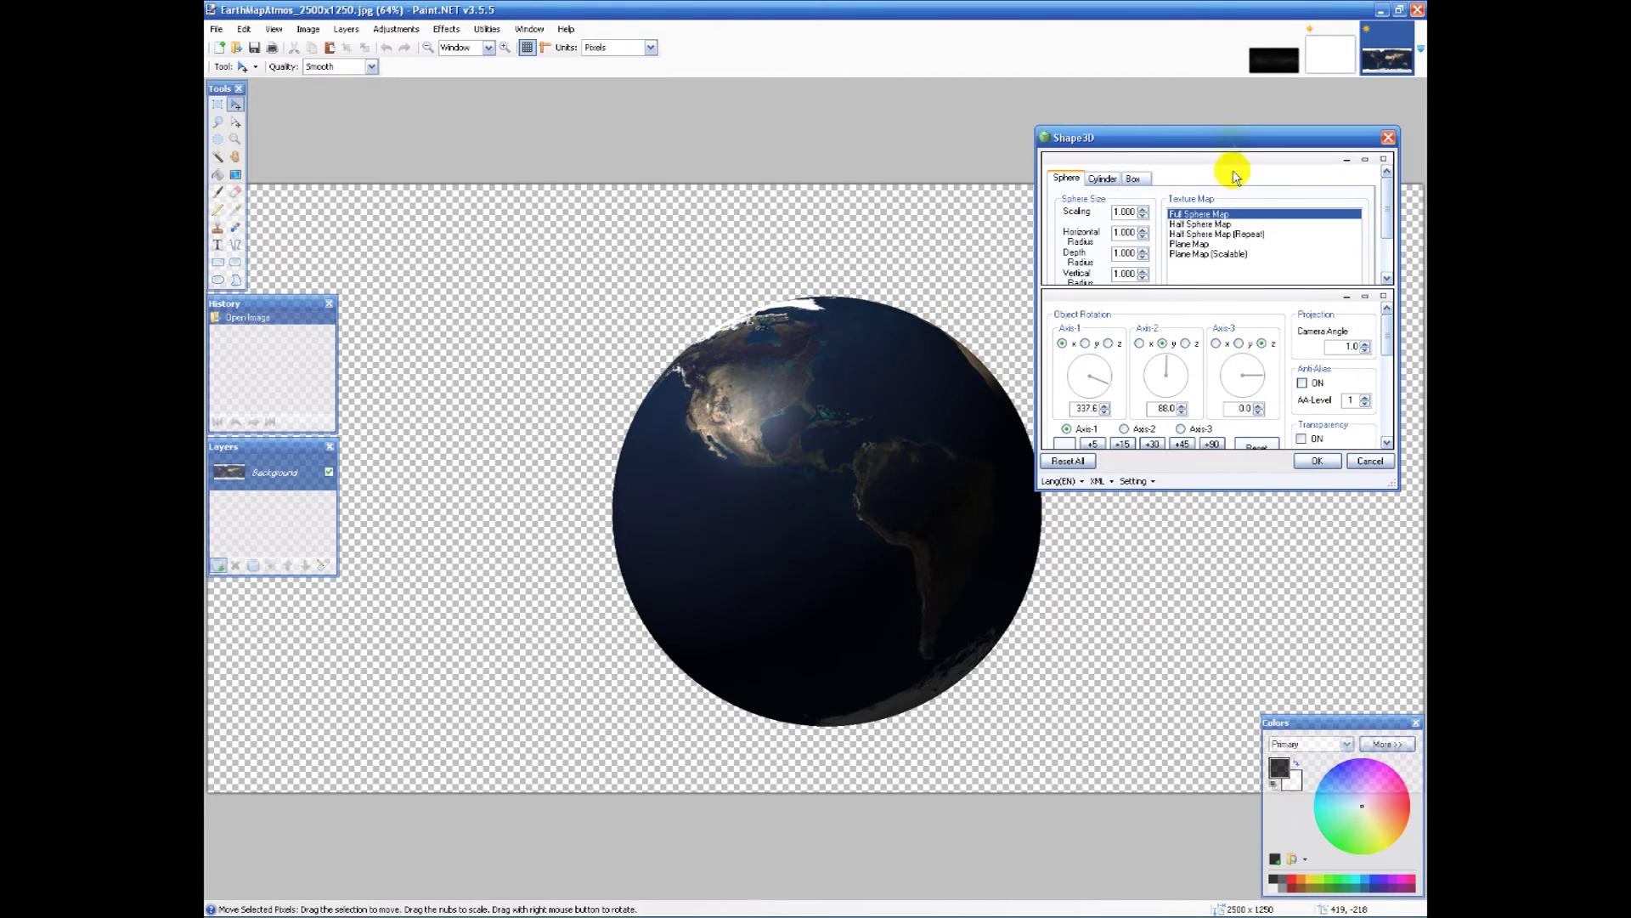
pyautogui.scroll(-1, 1194, 226)
pyautogui.click(1189, 219)
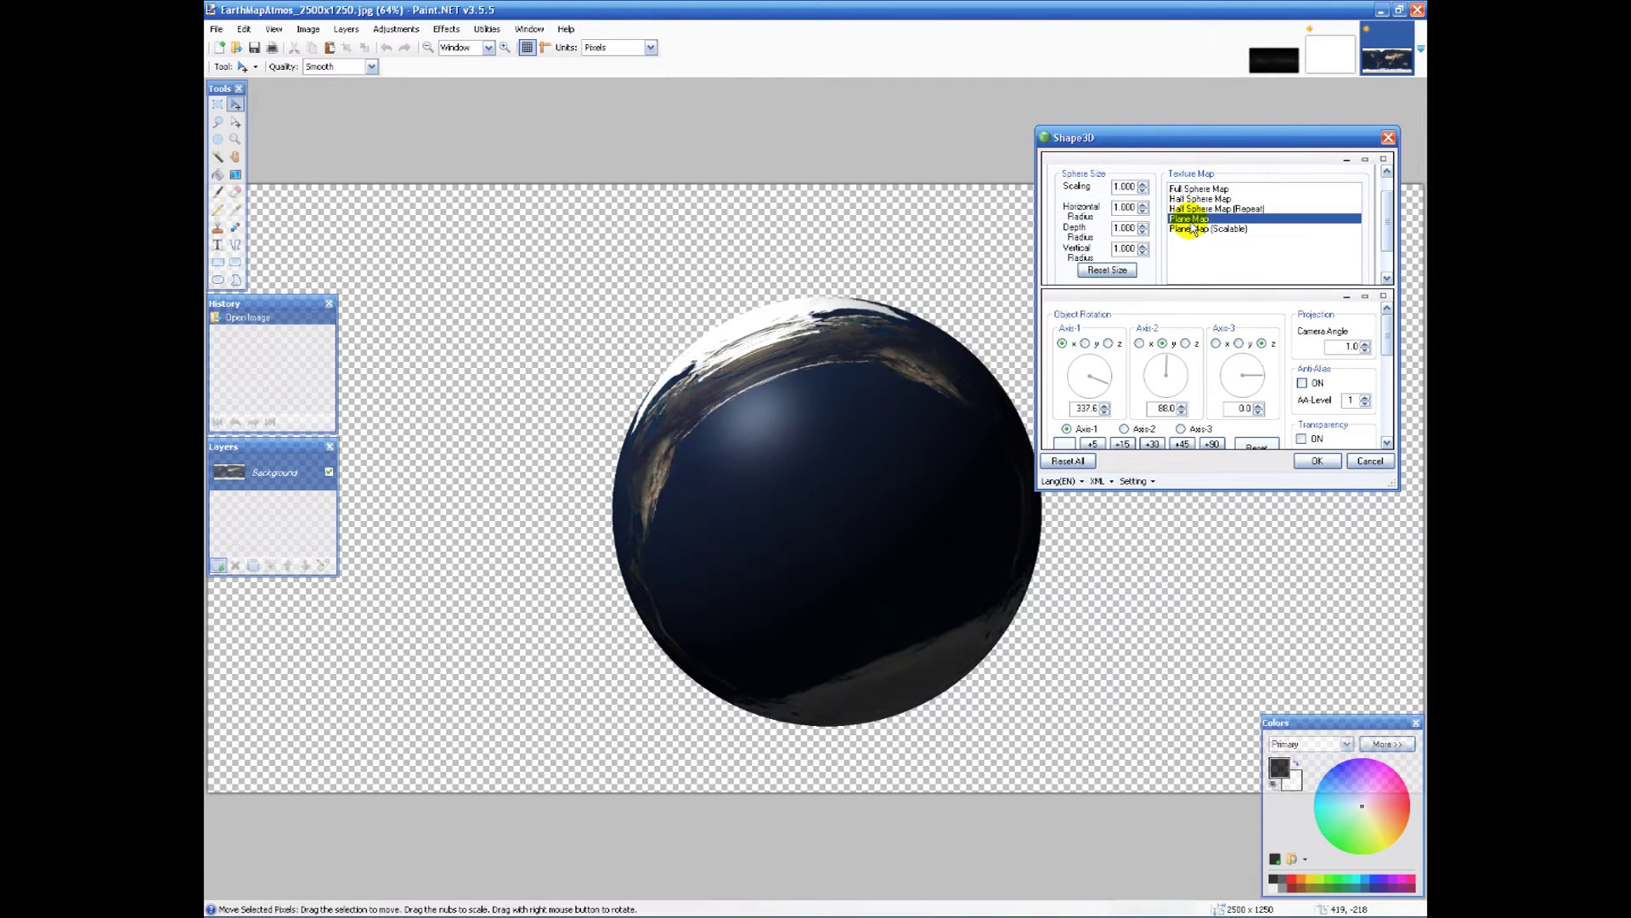
pyautogui.click(1194, 230)
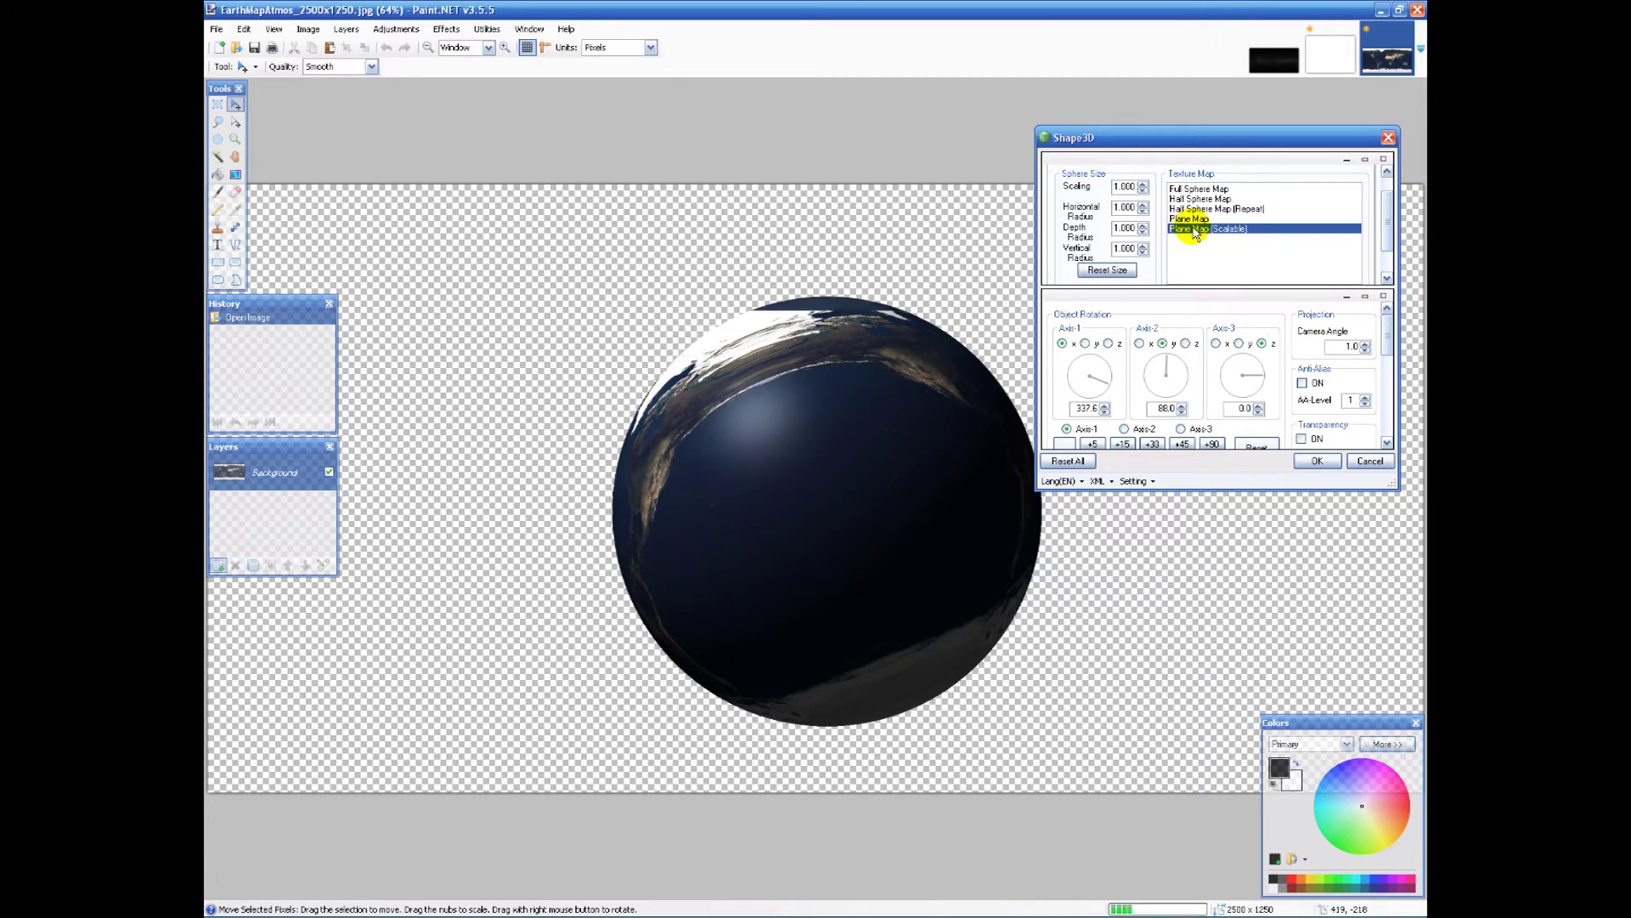
pyautogui.click(1198, 199)
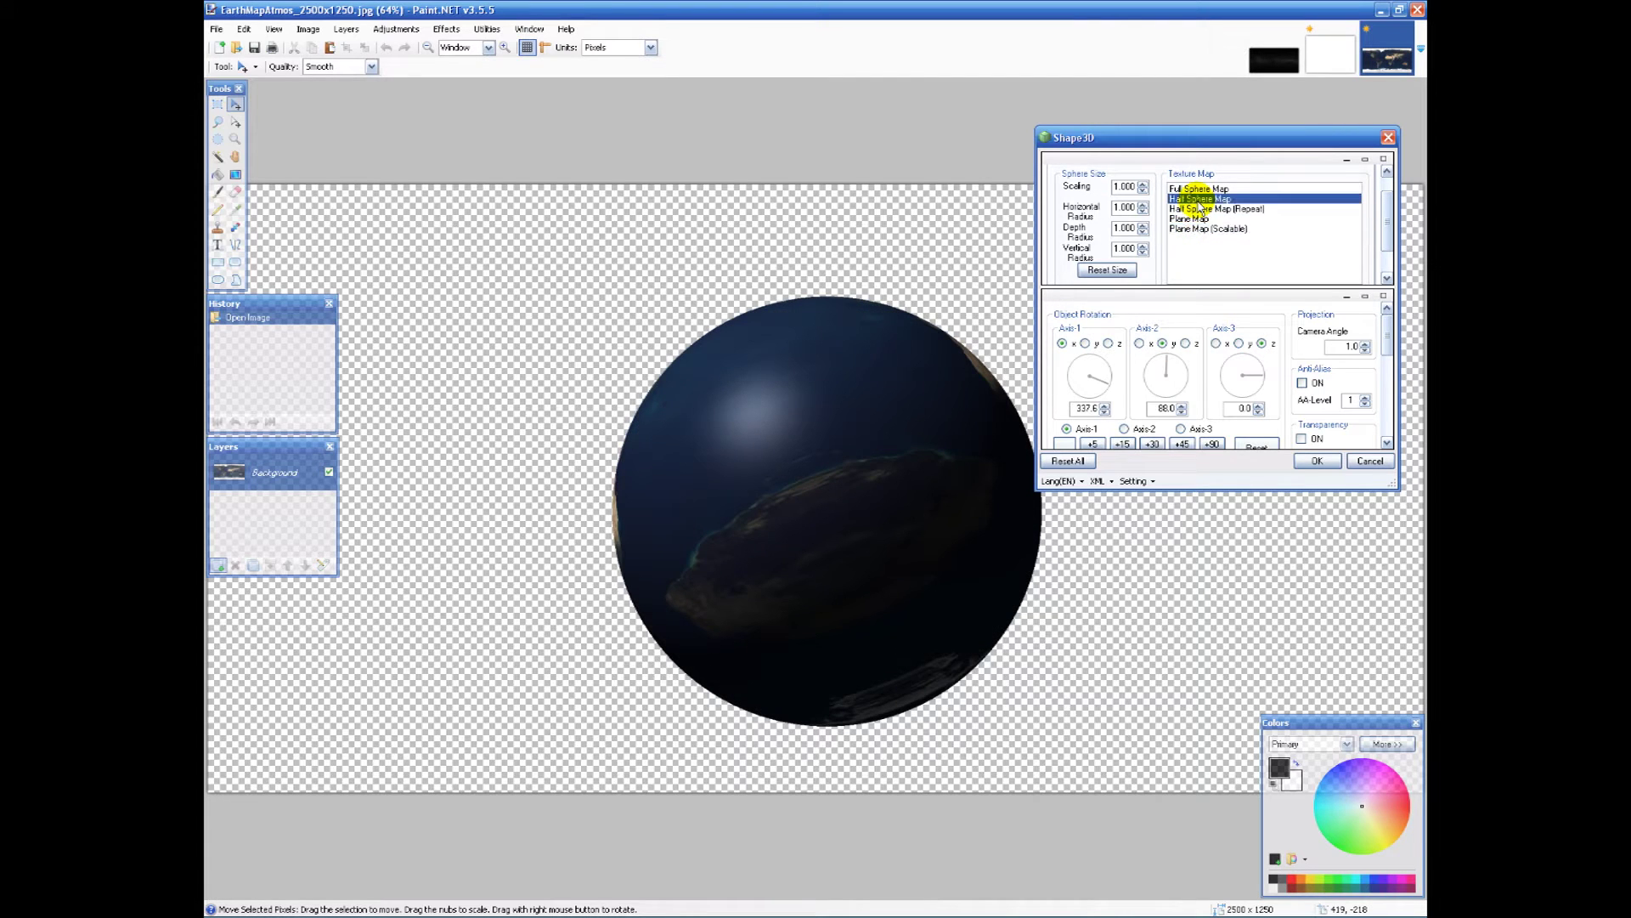
pyautogui.click(1200, 209)
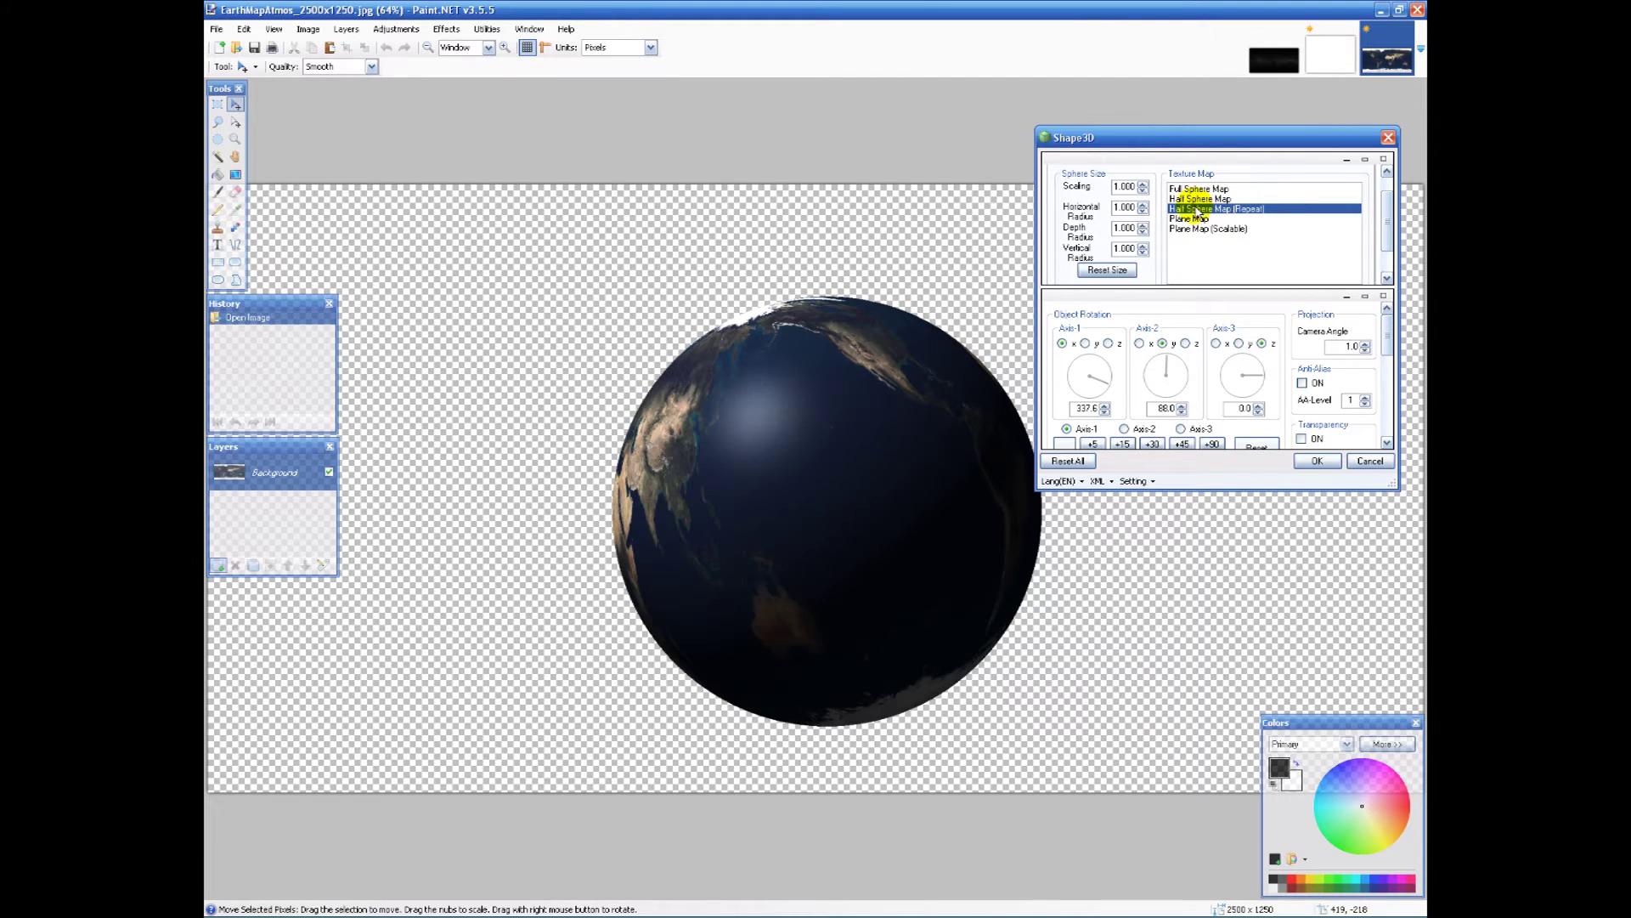
pyautogui.click(1196, 200)
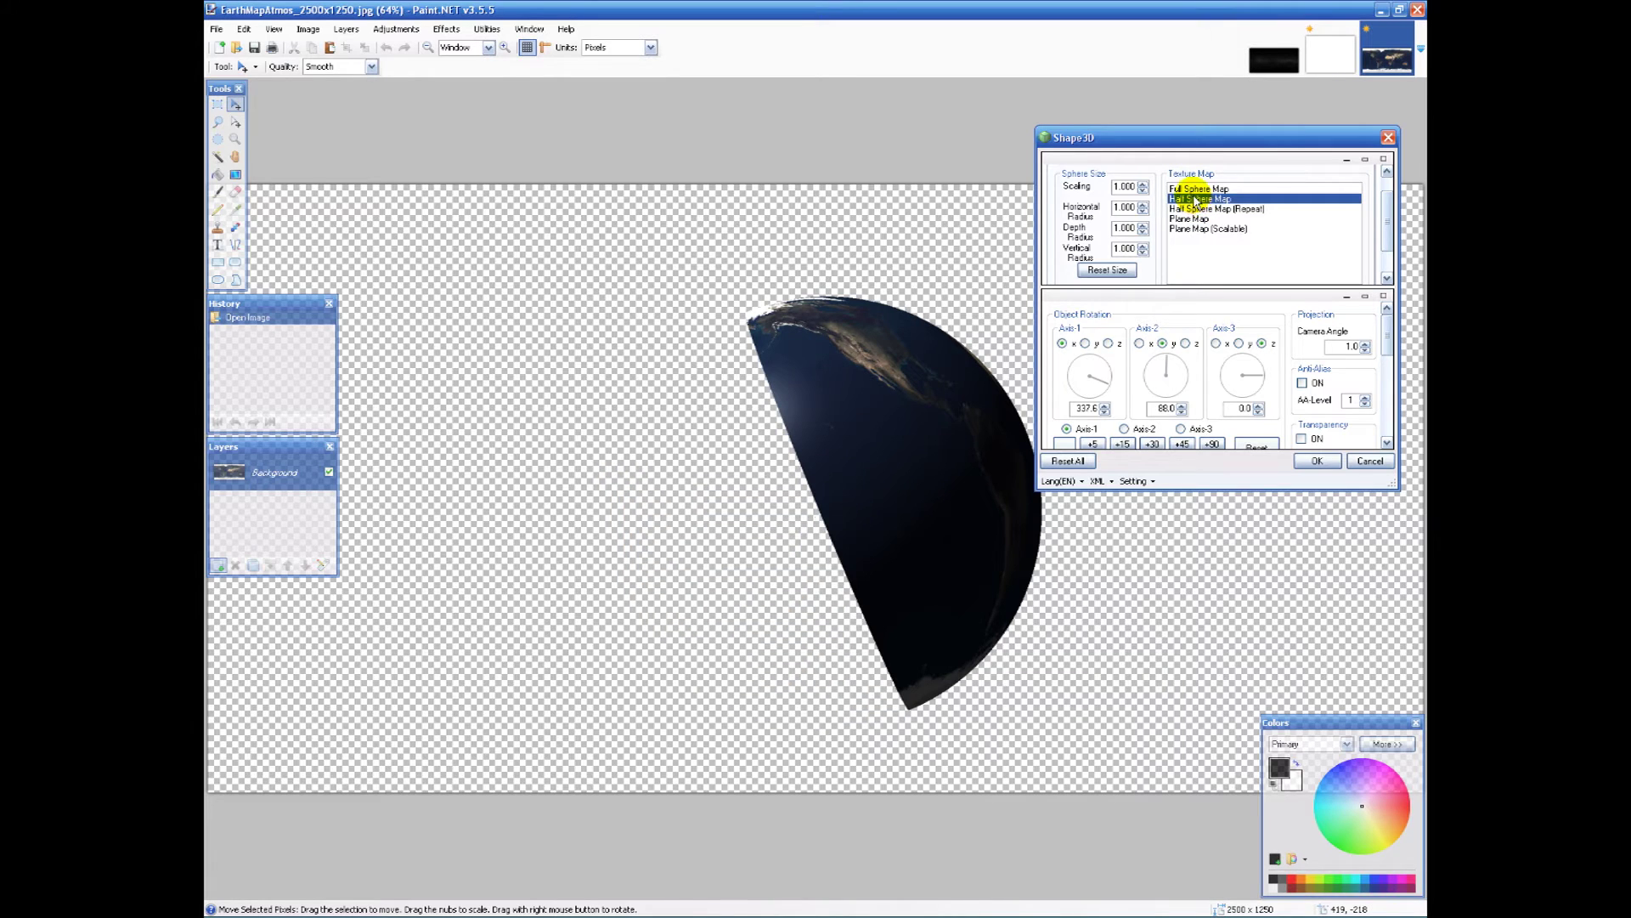
pyautogui.click(1198, 188)
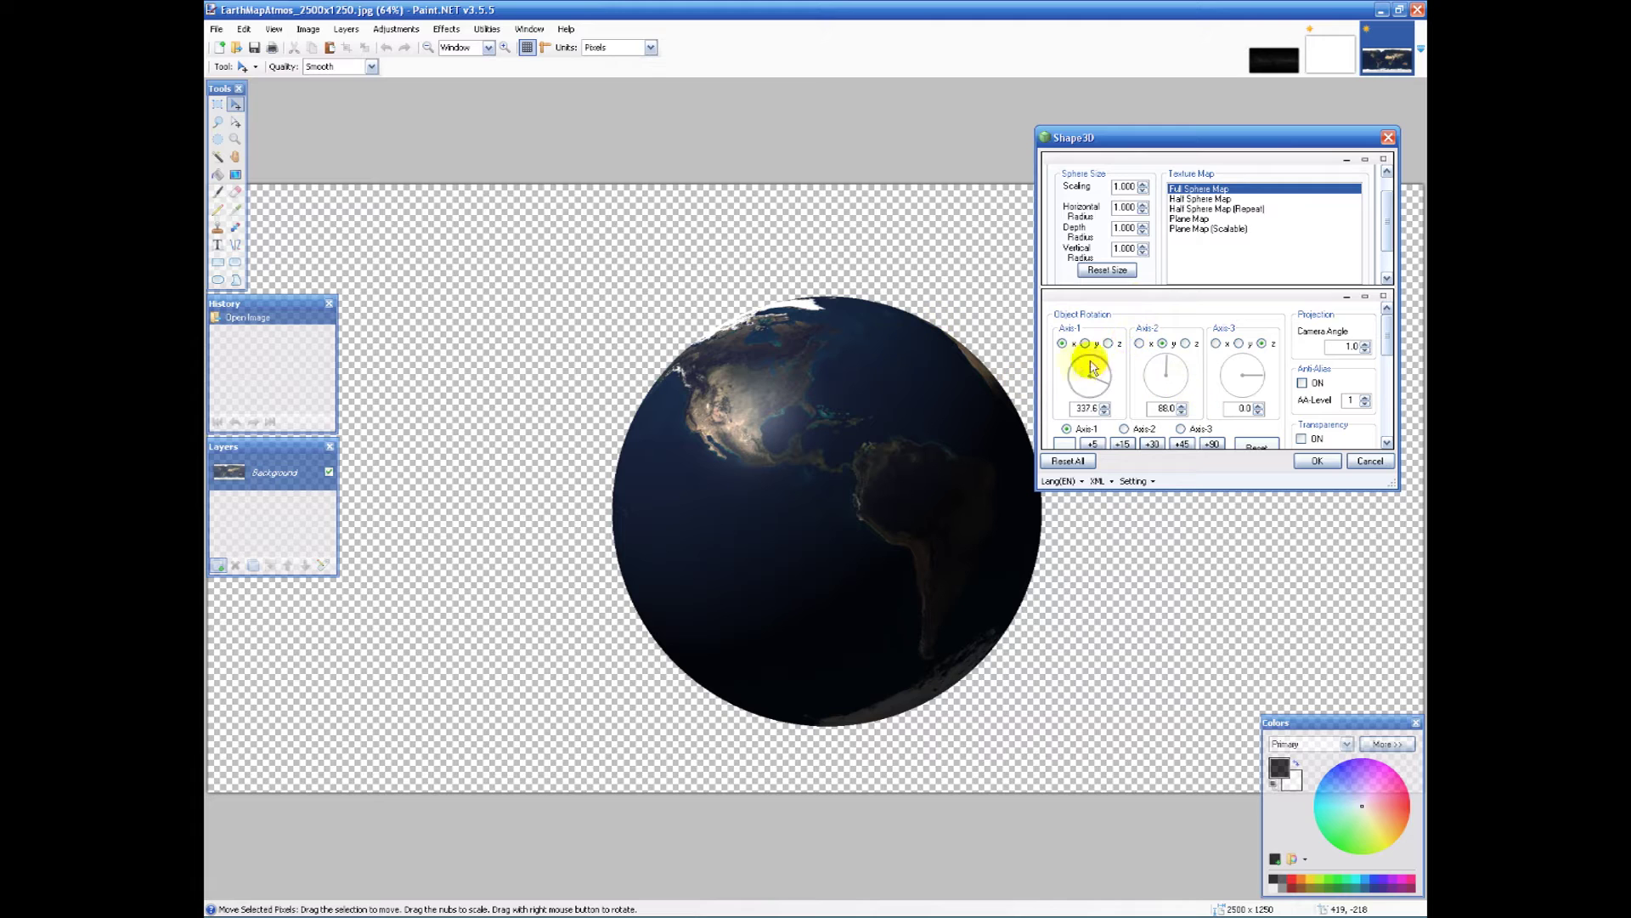
pyautogui.click(1158, 375)
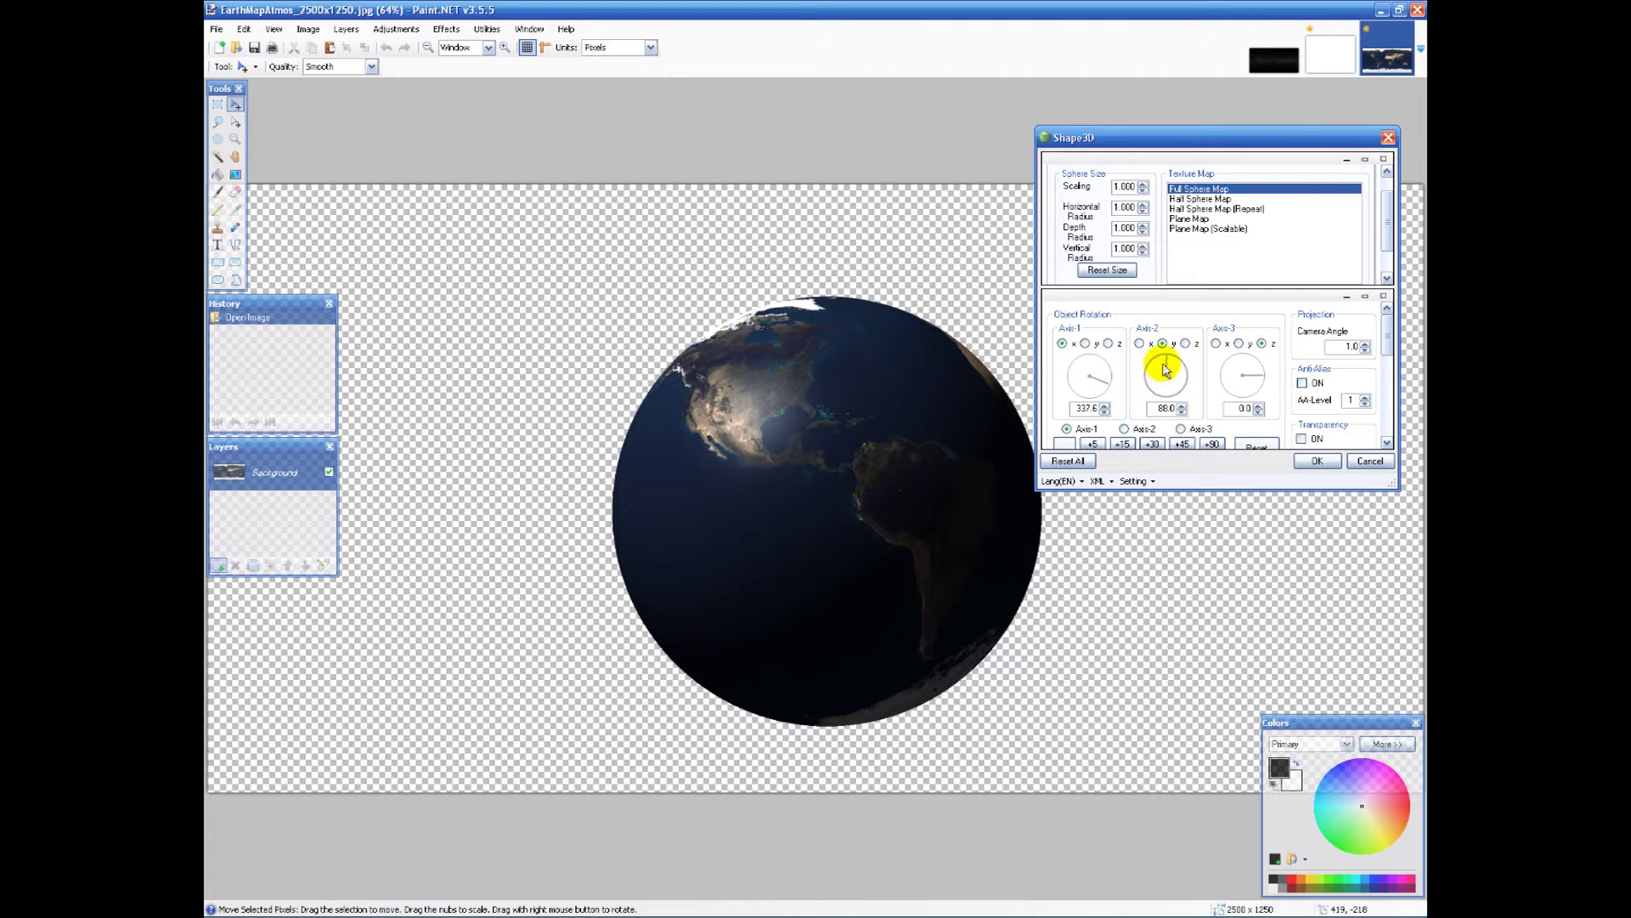
# - Set the globe to Axis-2 107.4 and Axis-1 0.0, keeping Camera Angle at 1.0
pyautogui.moveTo(1164, 368); pyautogui.dragTo(1102, 382)
pyautogui.click(1096, 391)
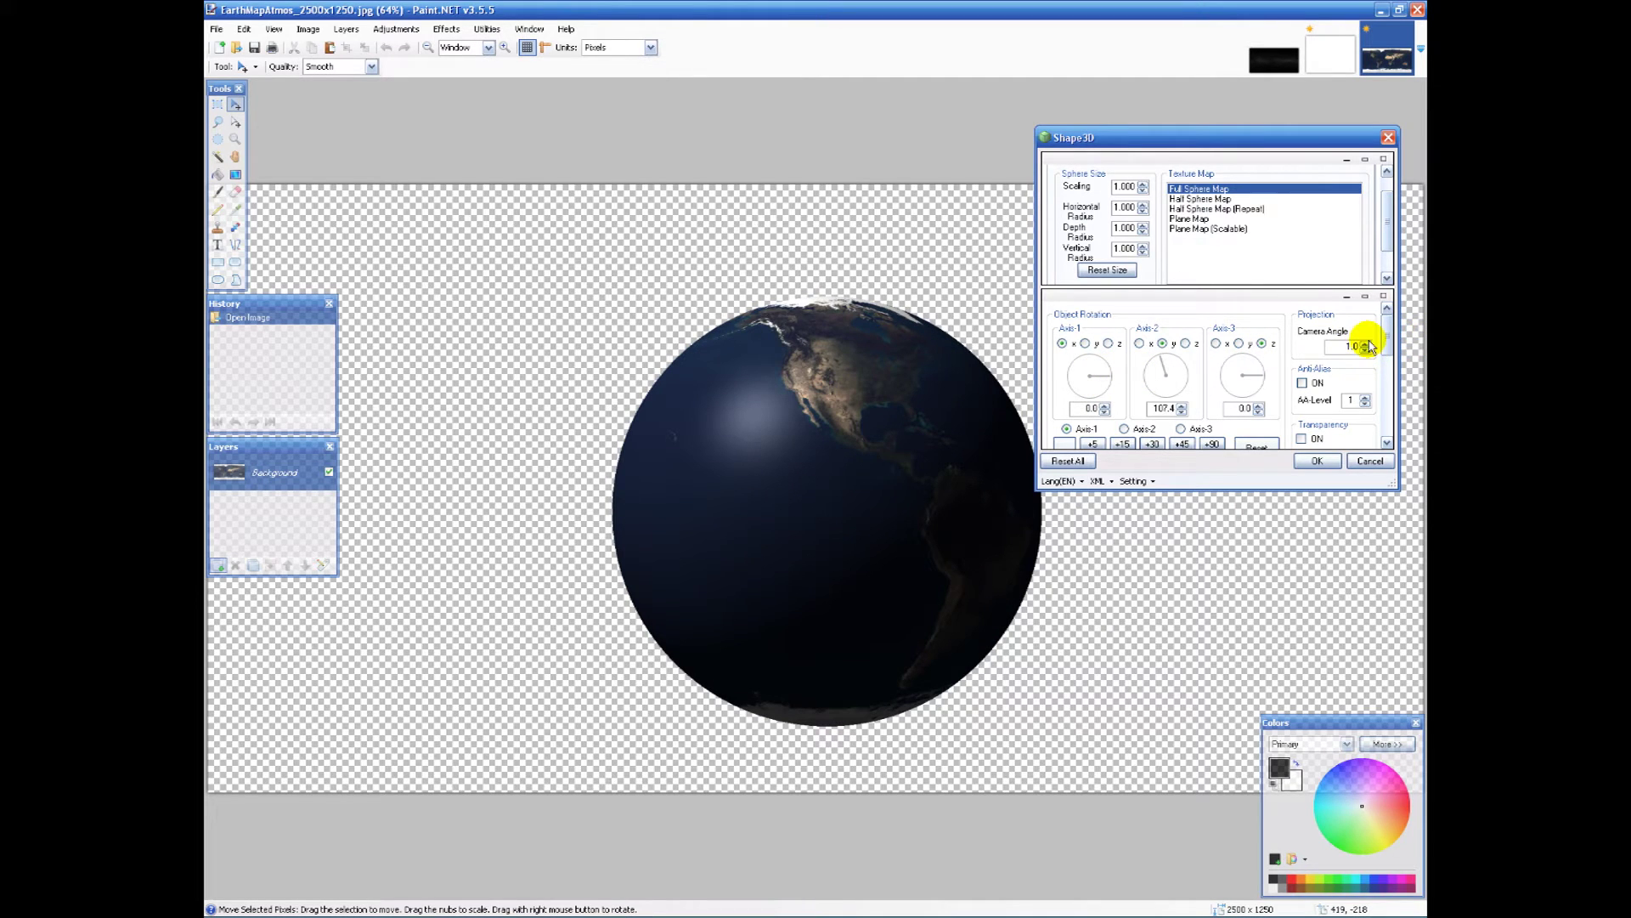
pyautogui.click(1368, 343)
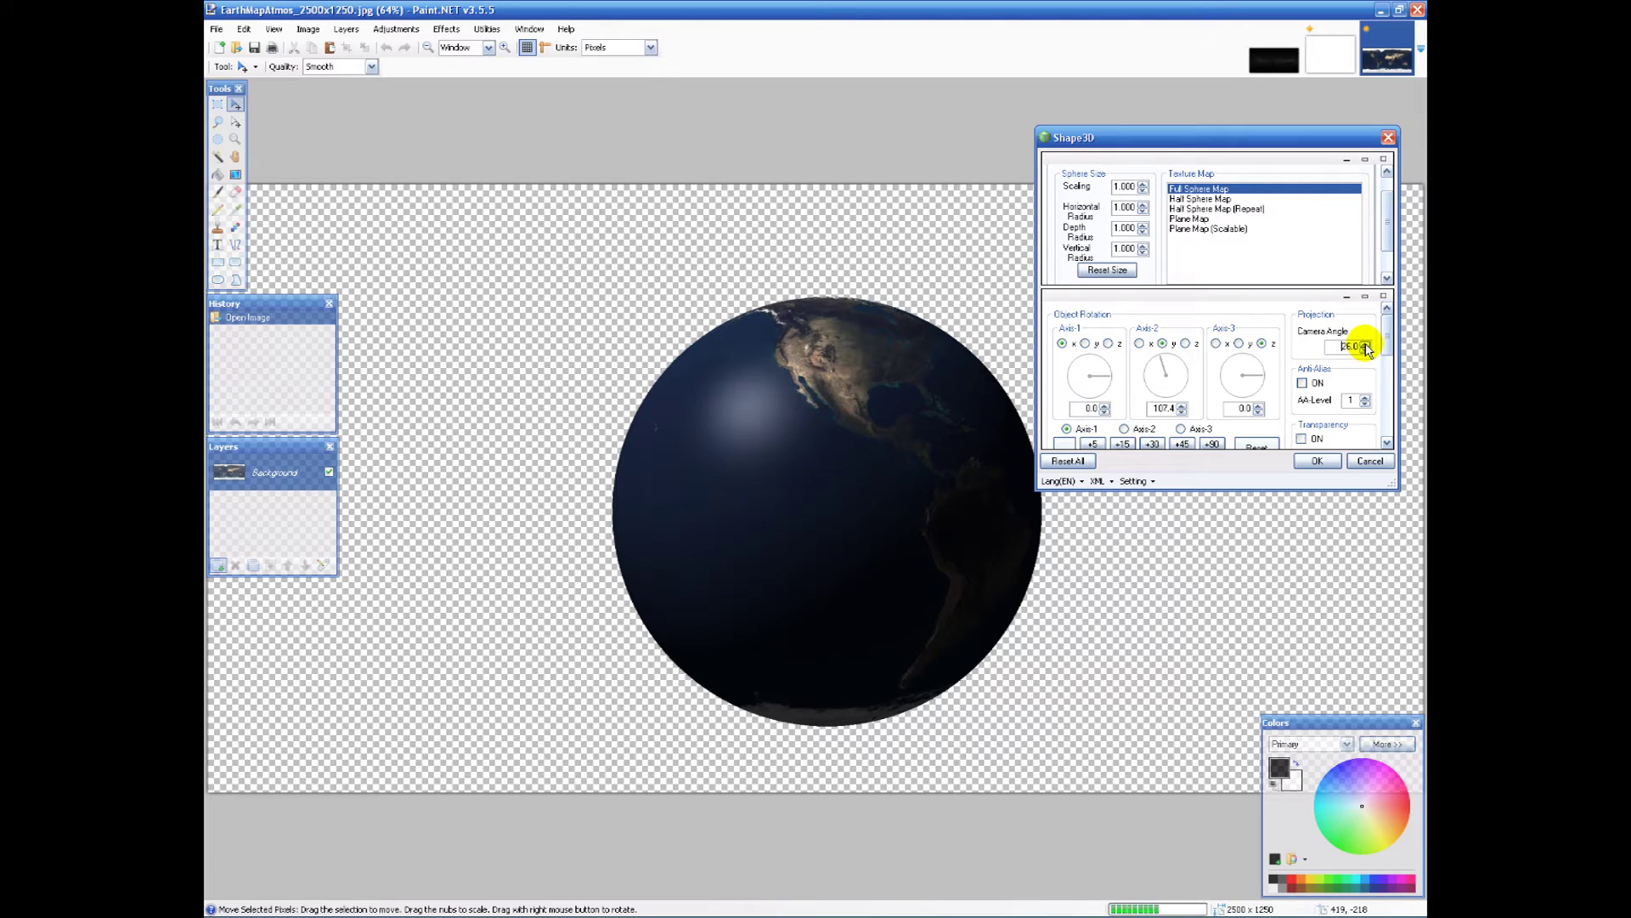
pyautogui.click(1367, 351)
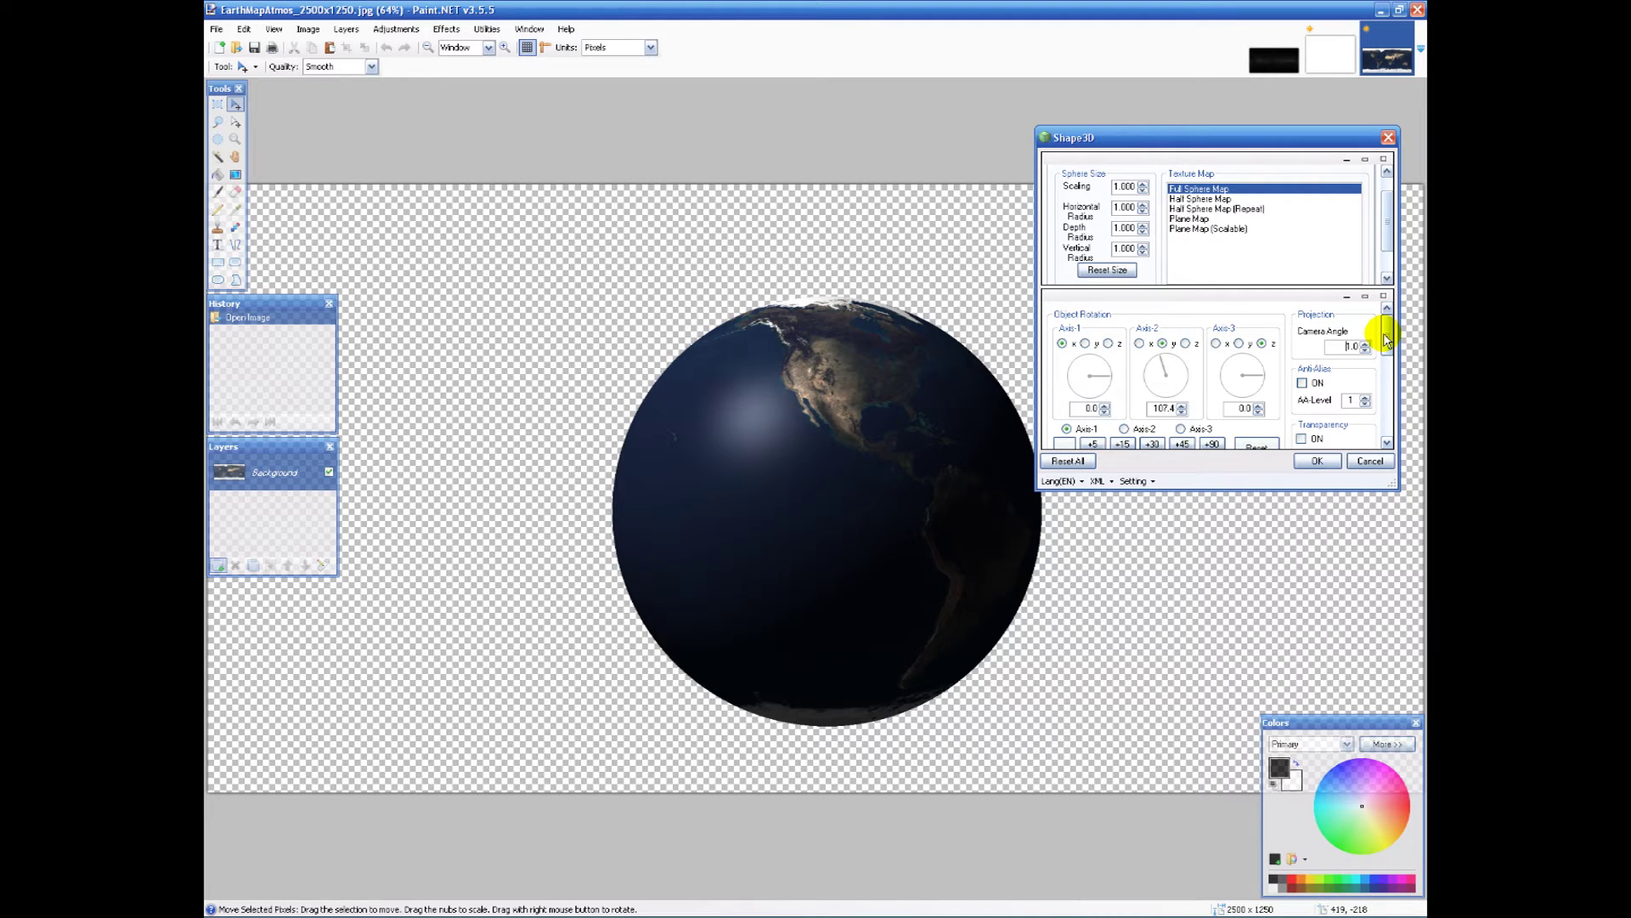
pyautogui.moveTo(1385, 339); pyautogui.dragTo(1386, 391)
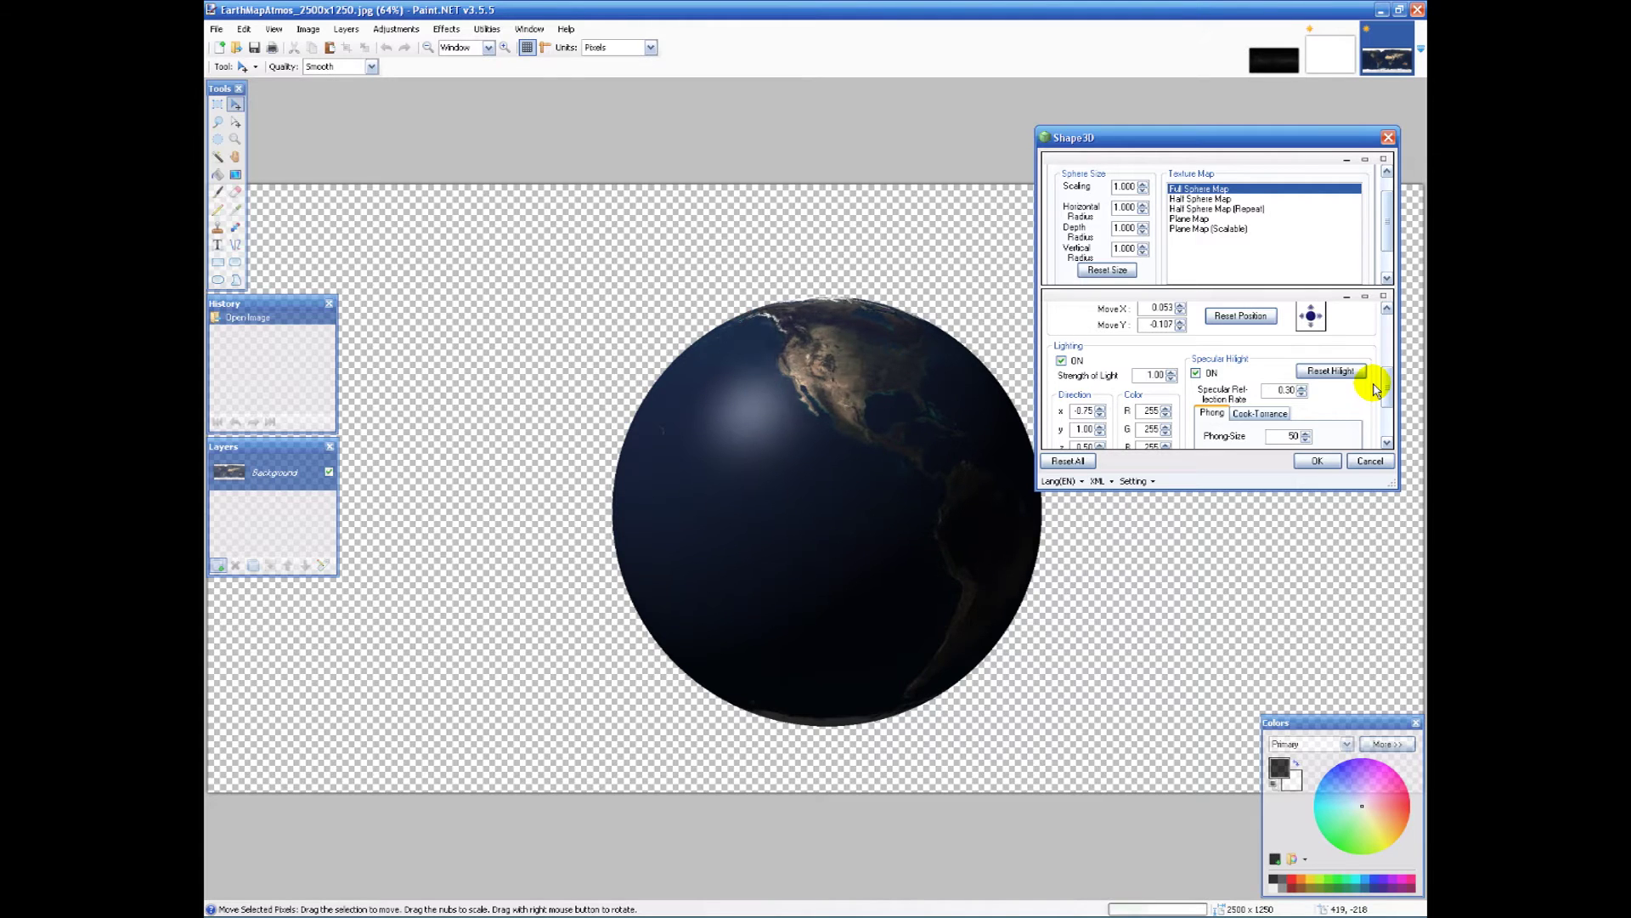
# - Scroll through the Shape3D settings, then close the dialog without applying it
pyautogui.moveTo(1392, 376); pyautogui.dragTo(1388, 313)
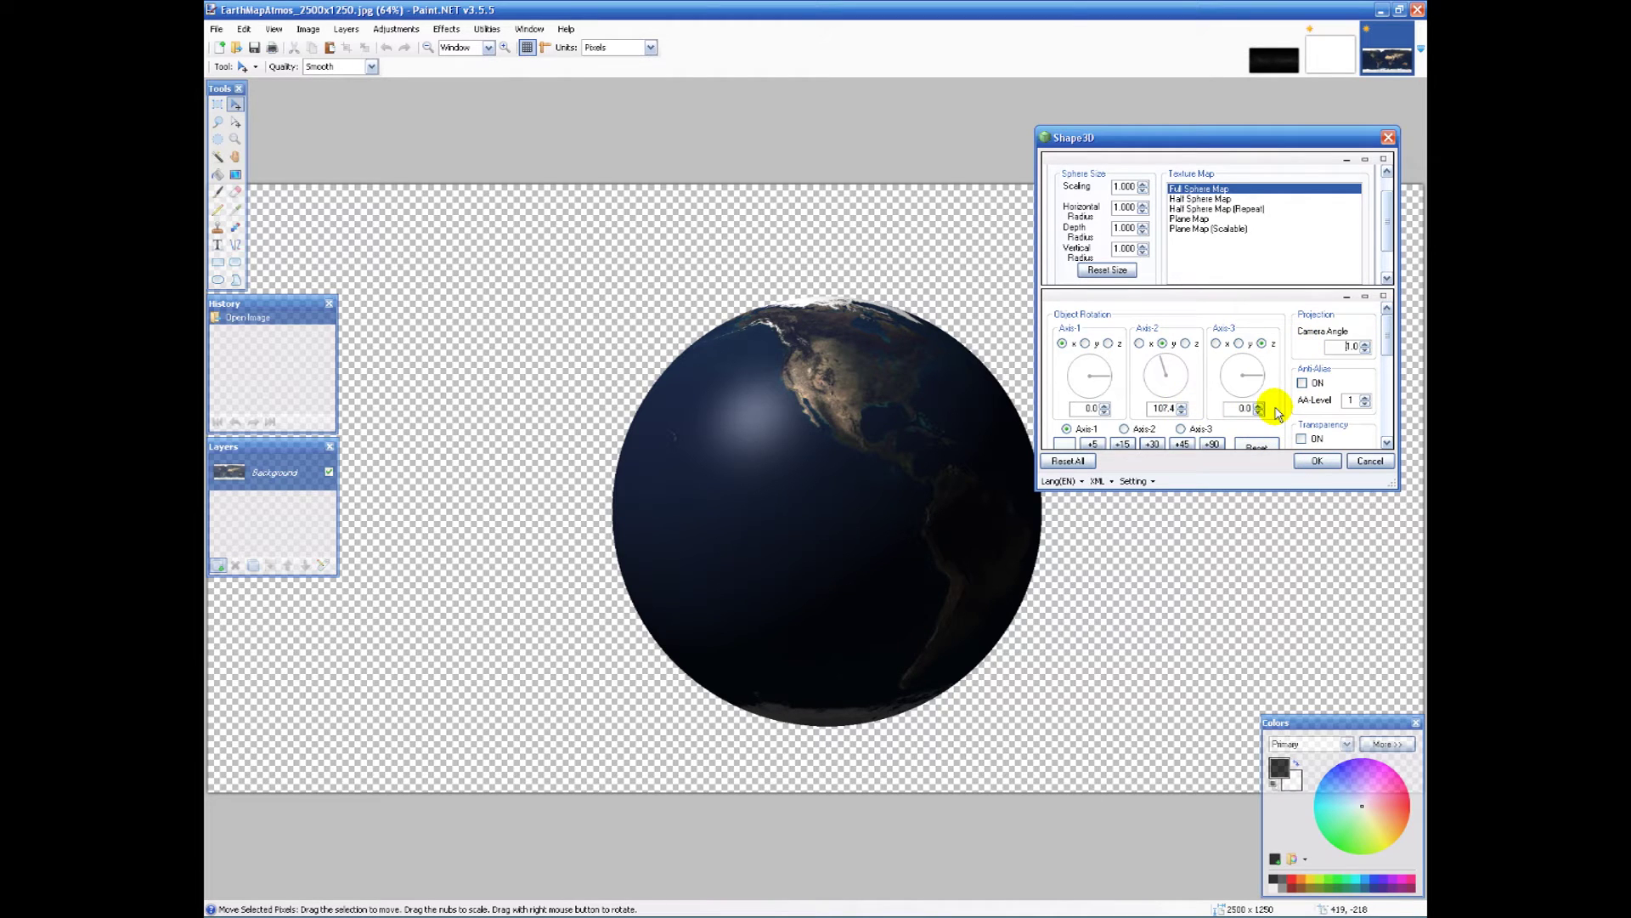
pyautogui.moveTo(1383, 328); pyautogui.dragTo(1347, 378)
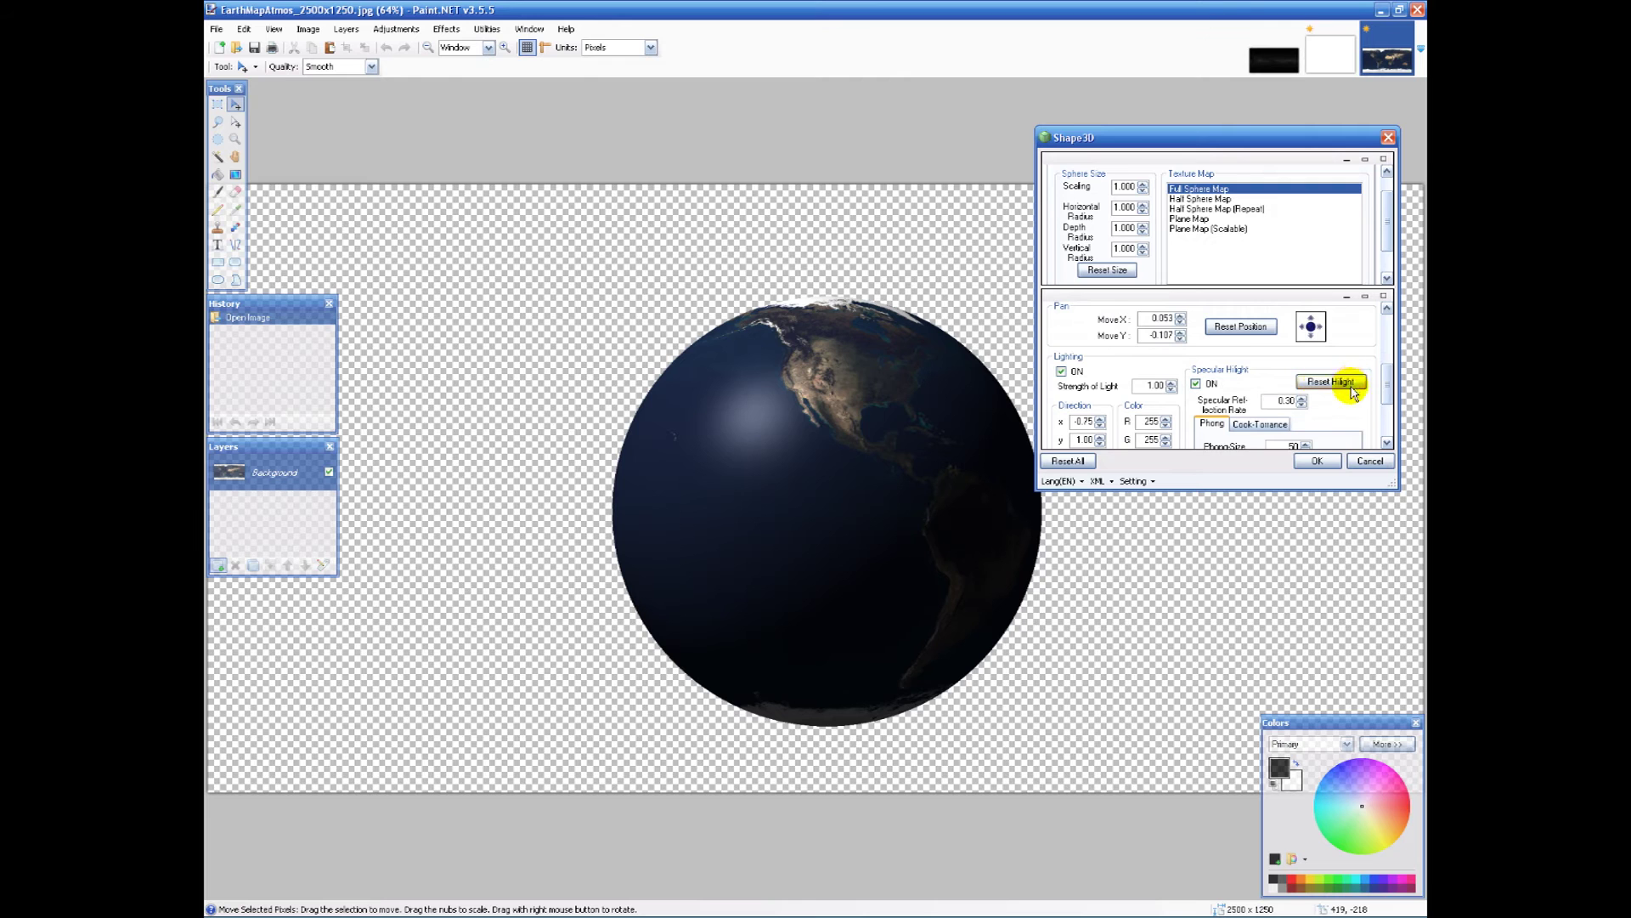
pyautogui.click(1388, 138)
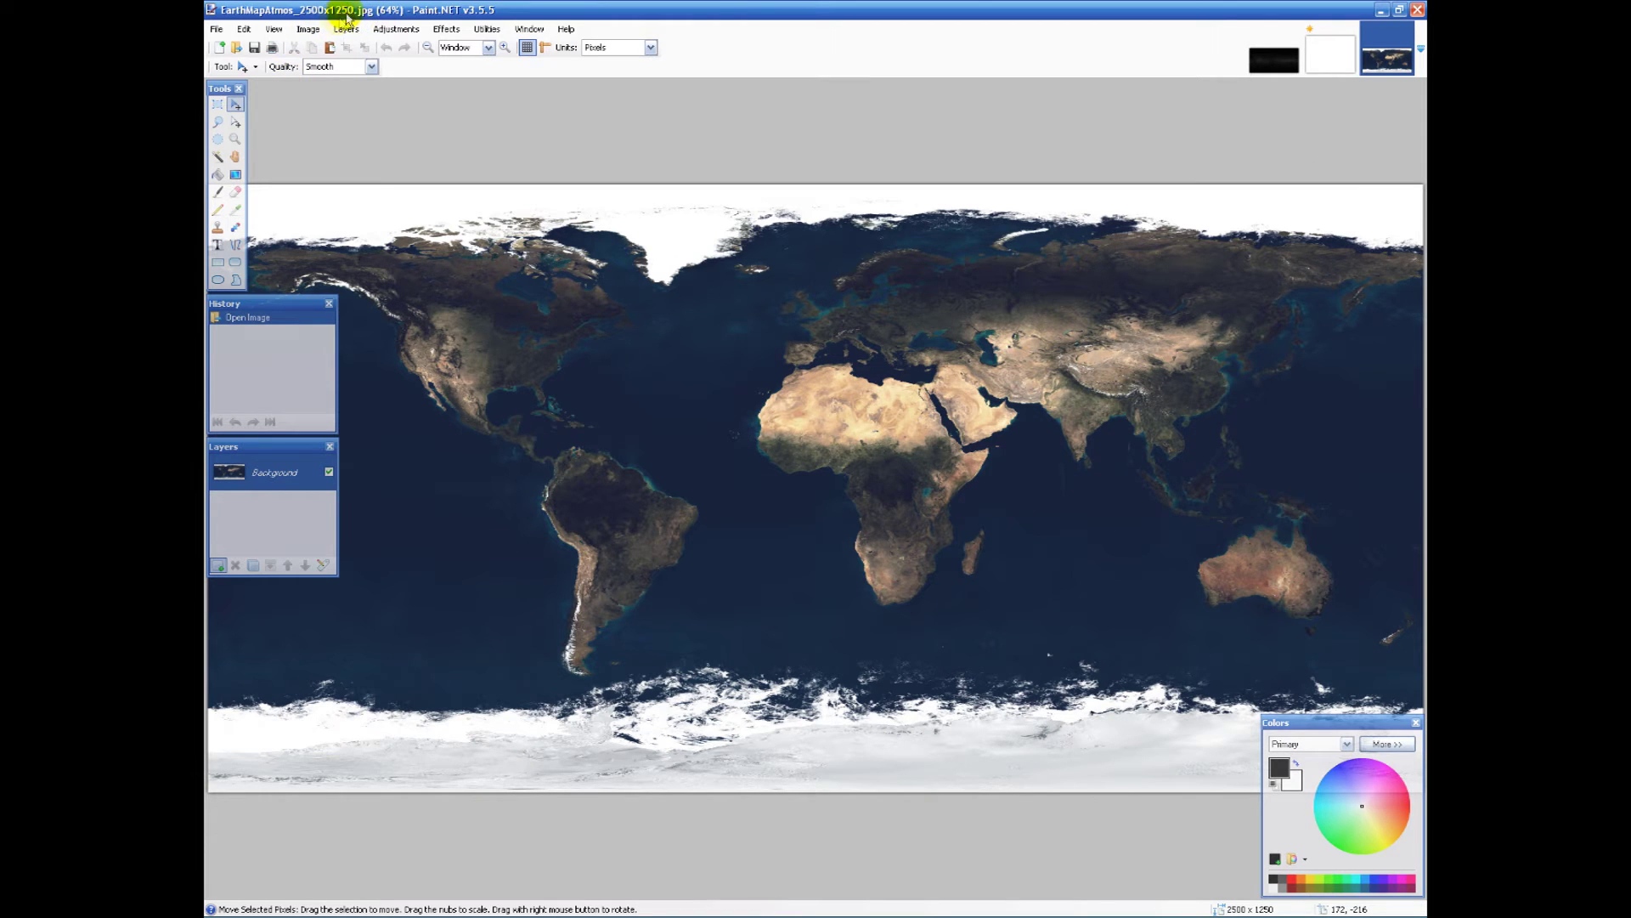
# - Render the Earth map with Repeat Shape3D and close the Untitled image without saving
pyautogui.click(448, 29)
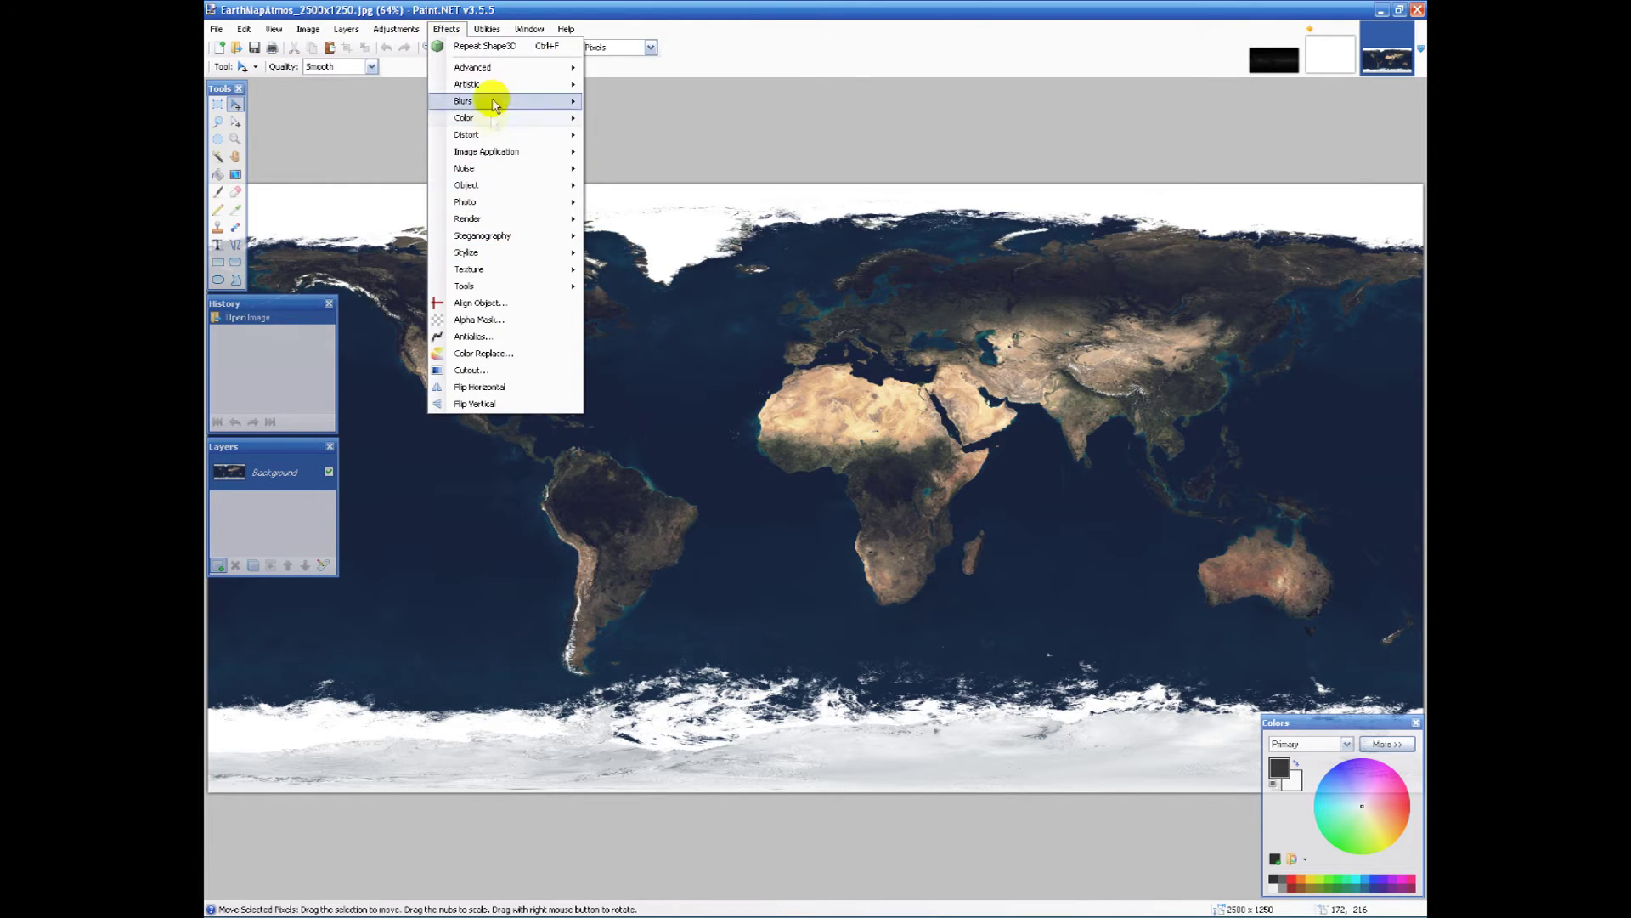
pyautogui.click(508, 47)
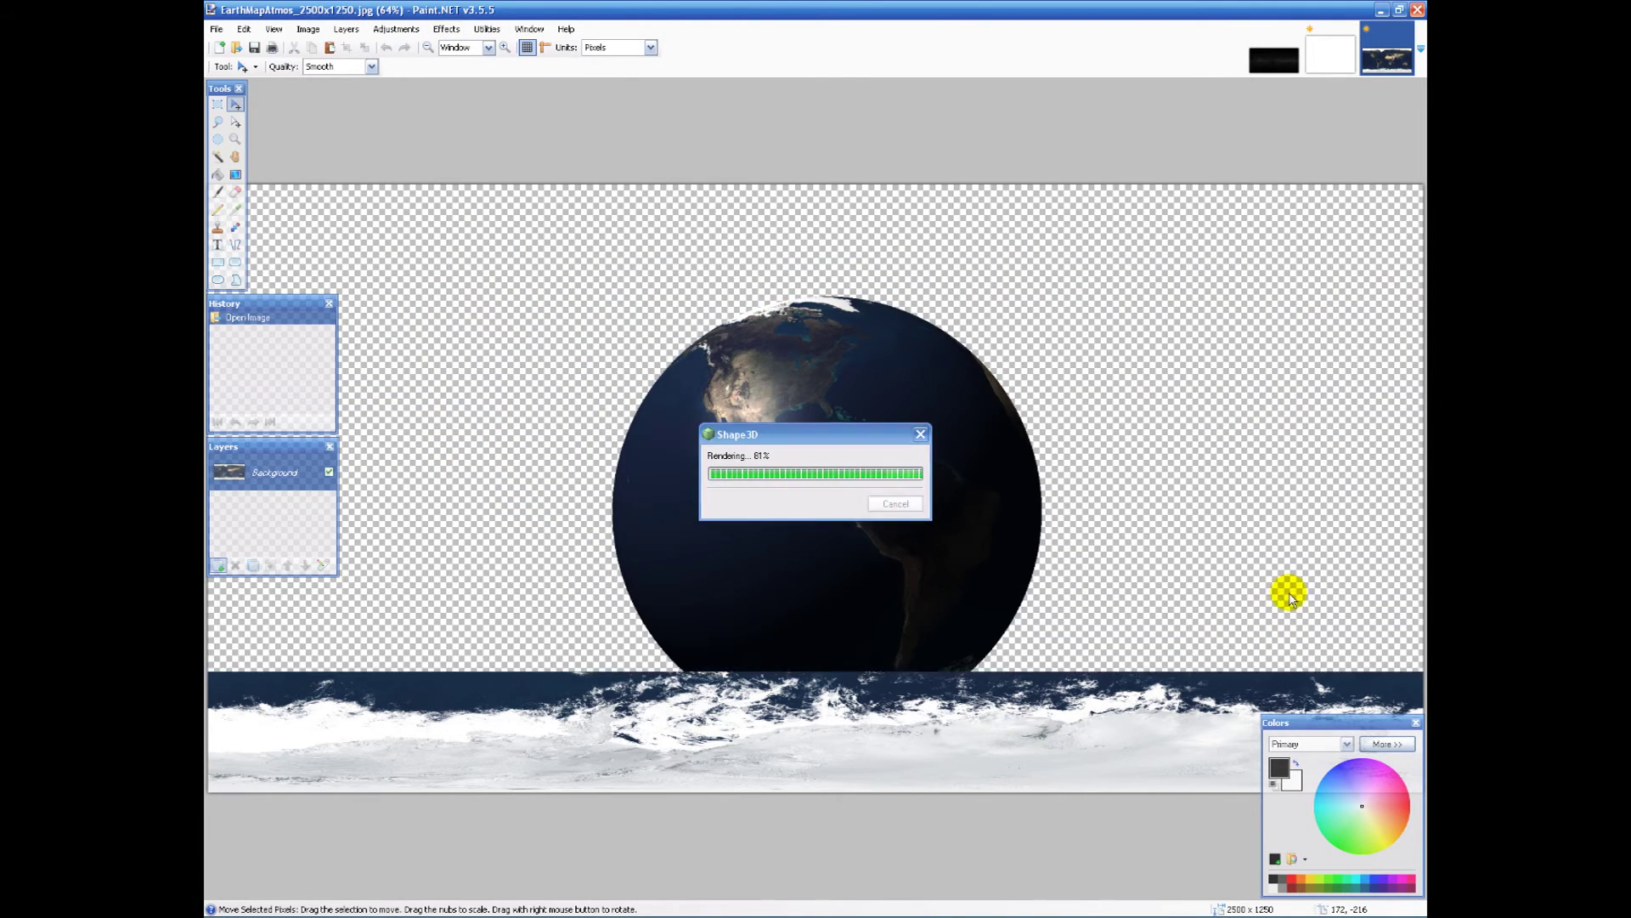
pyautogui.click(1329, 51)
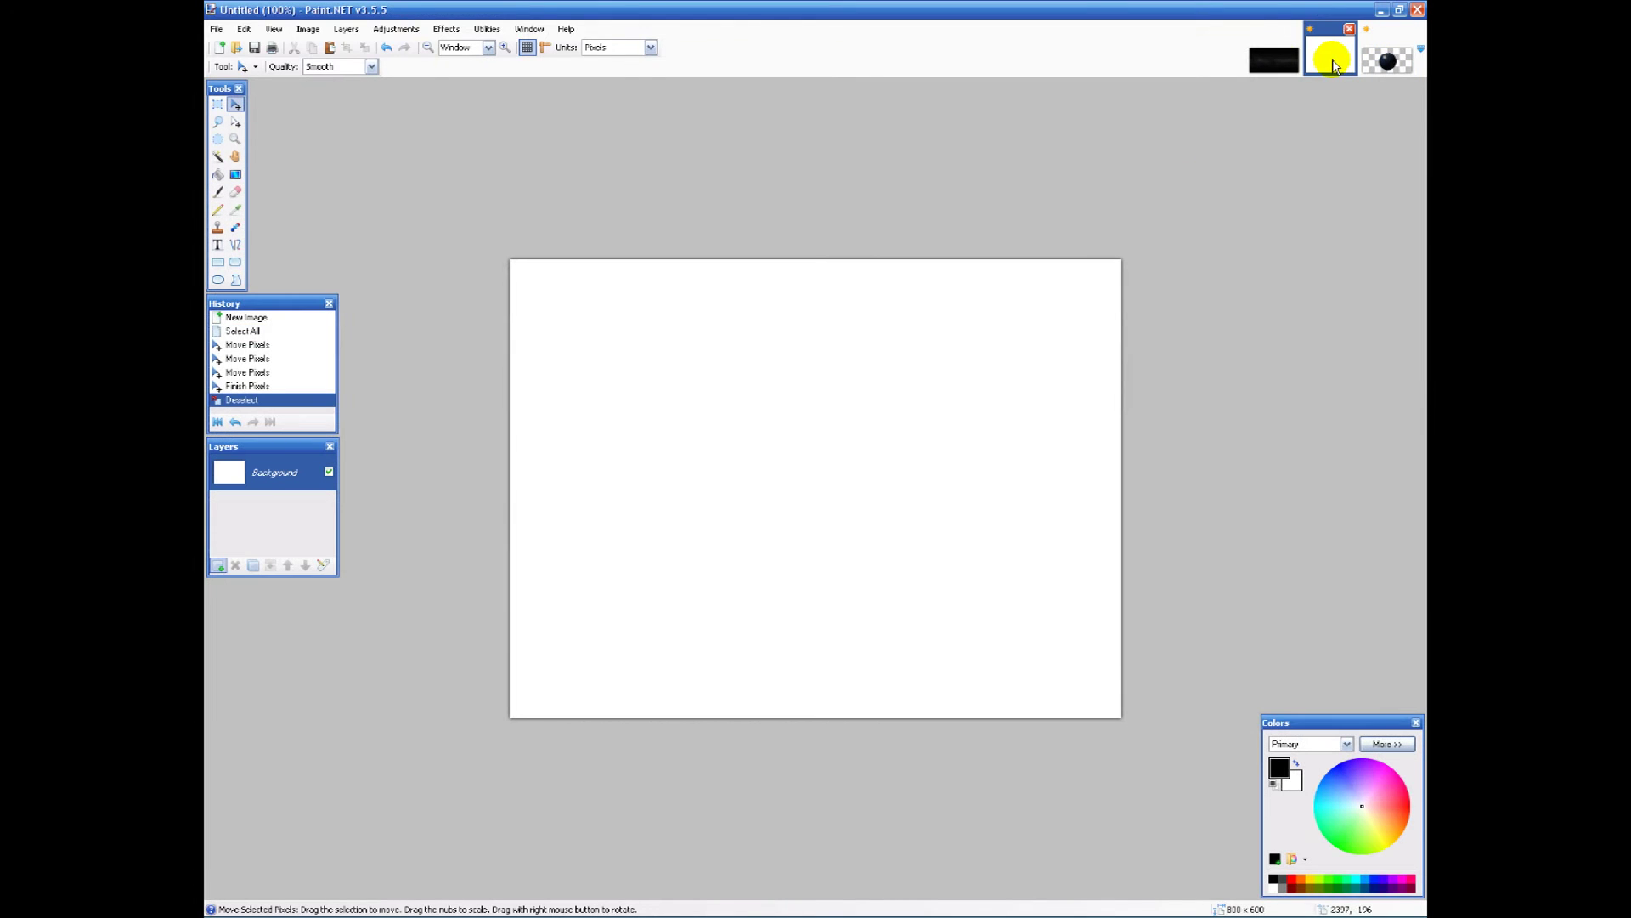
pyautogui.click(1350, 30)
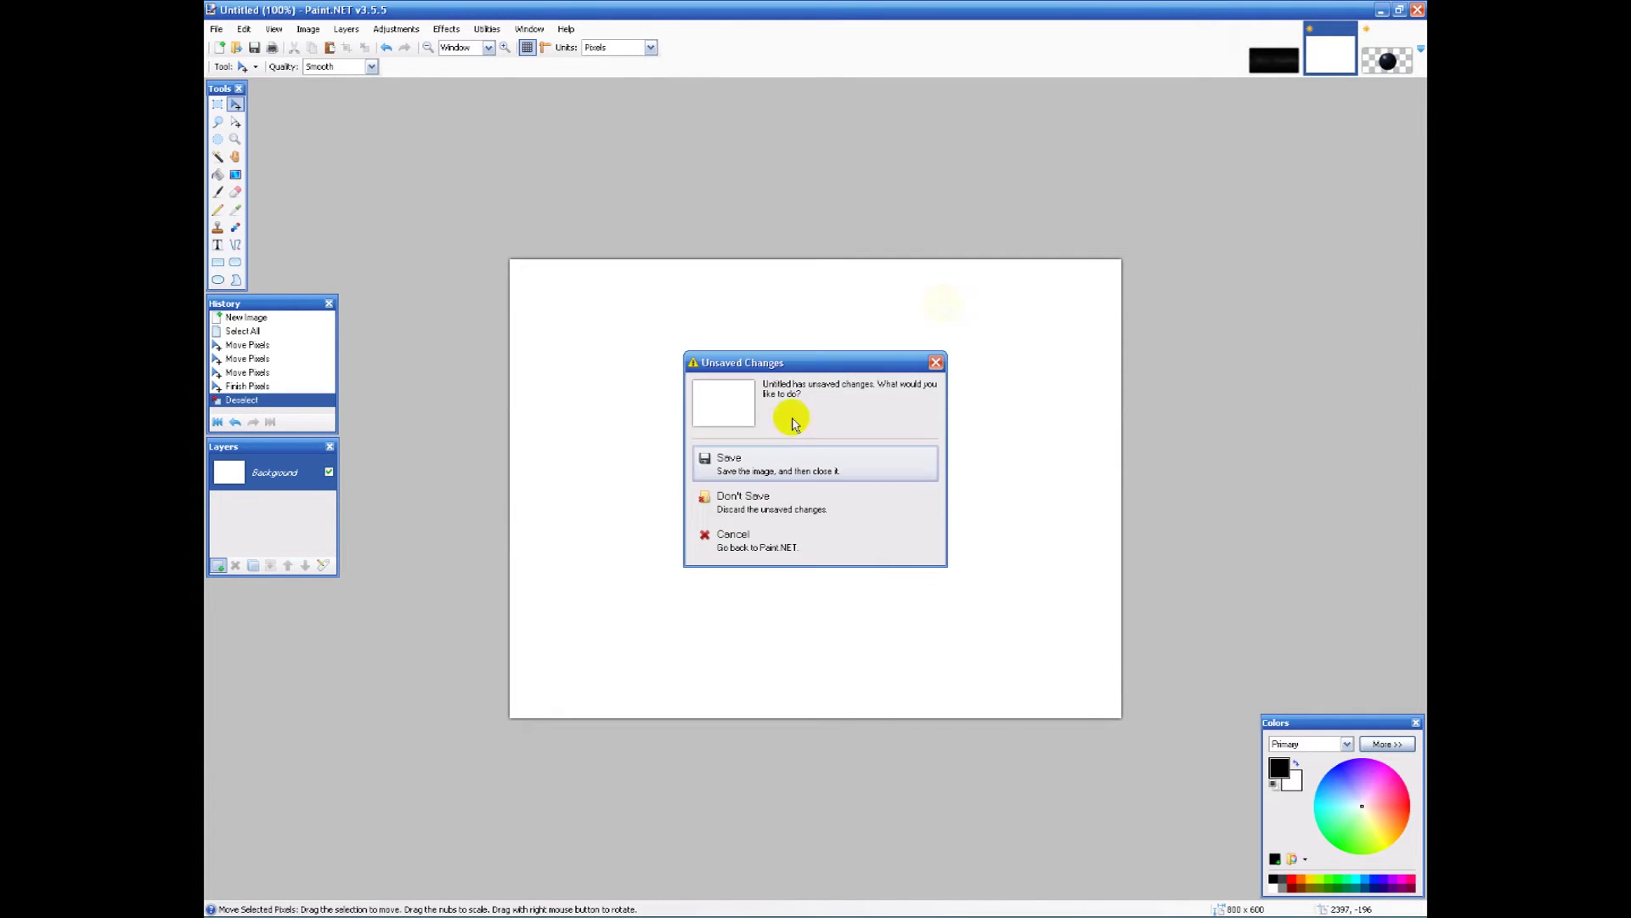
pyautogui.click(780, 503)
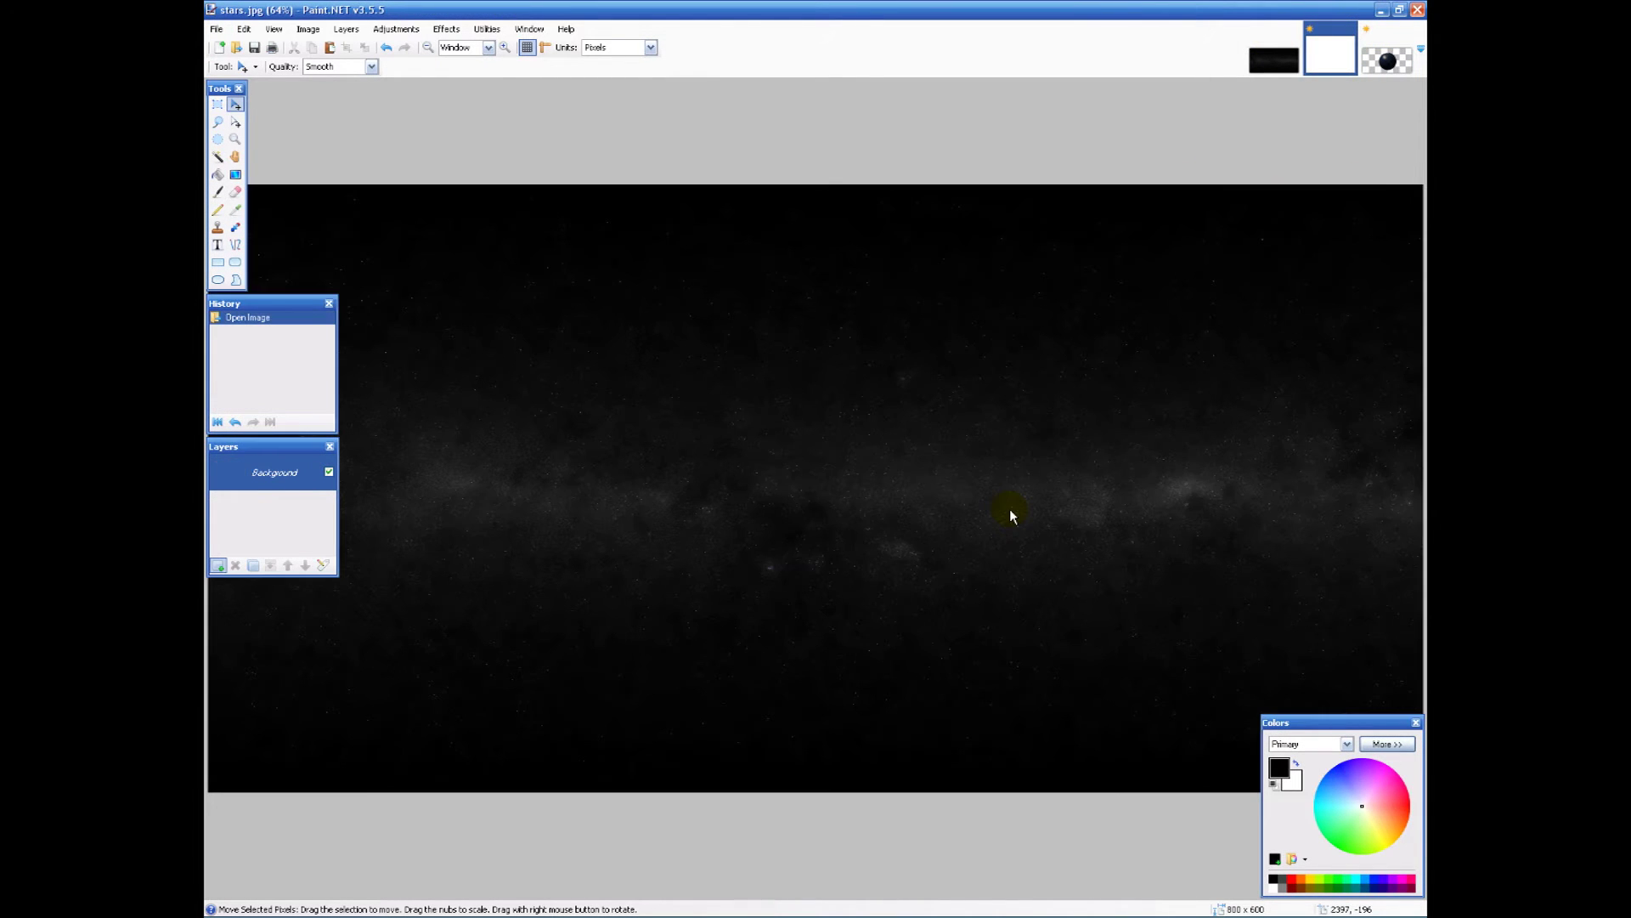
pyautogui.click(236, 47)
# - Open the MoonMap2_2500x1250 moon map image
pyautogui.moveTo(1013, 280); pyautogui.dragTo(987, 356)
pyautogui.click(932, 402)
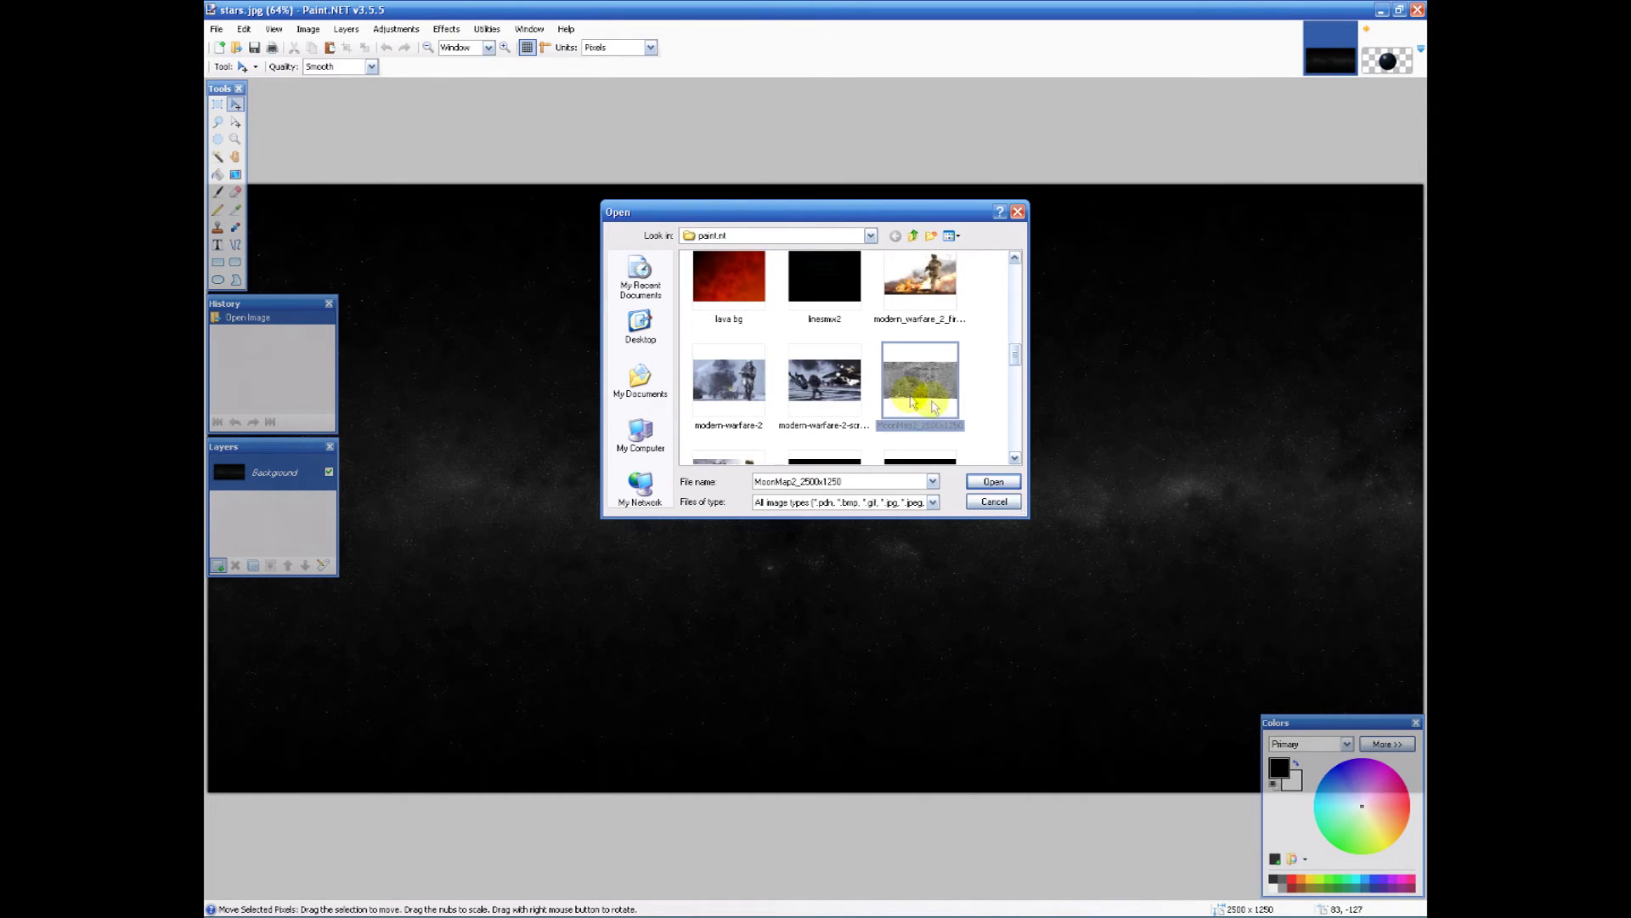
pyautogui.click(1007, 480)
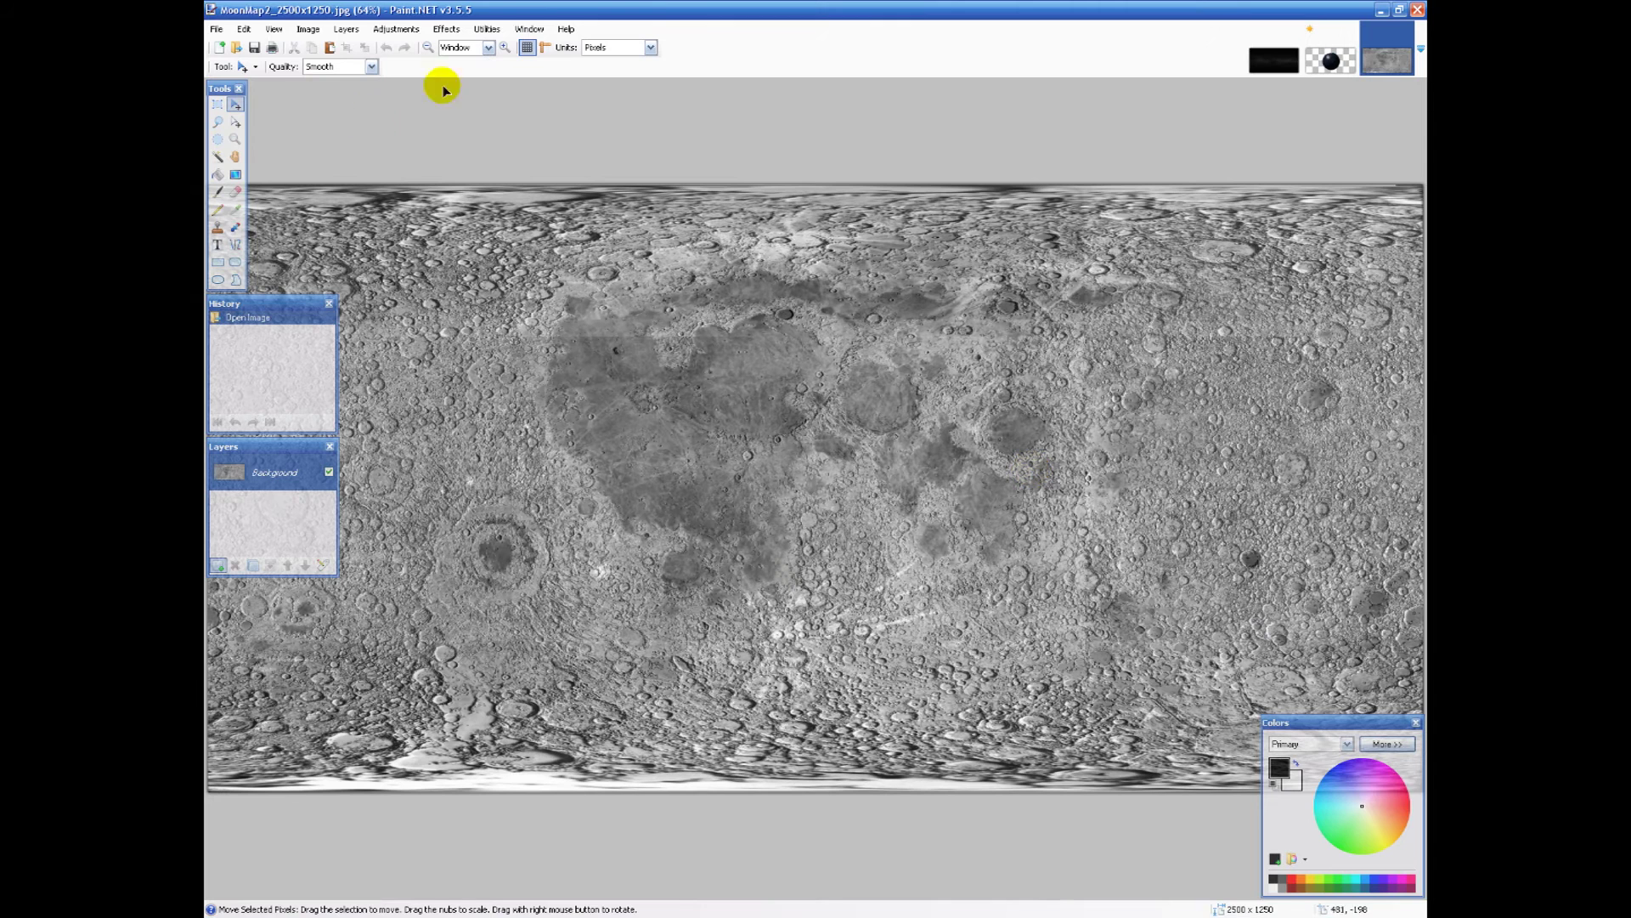
# - Wrap the moon map into a globe with Repeat Shape3D, then select all and copy it
pyautogui.click(446, 28)
pyautogui.click(457, 49)
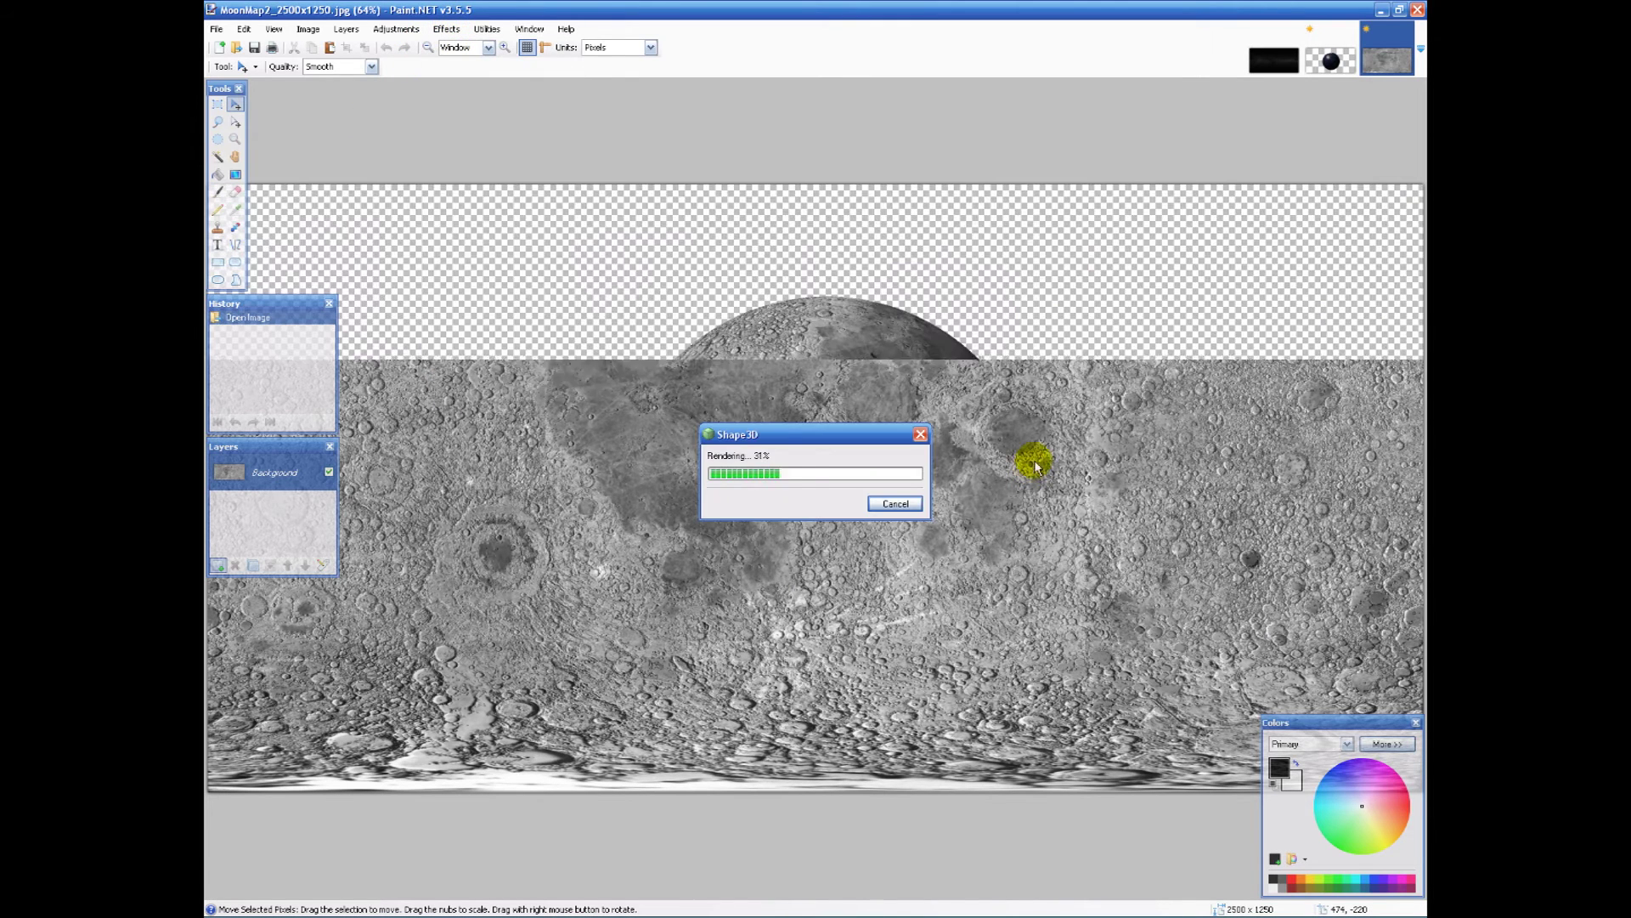
pyautogui.hotkey('ctrl', 'a')
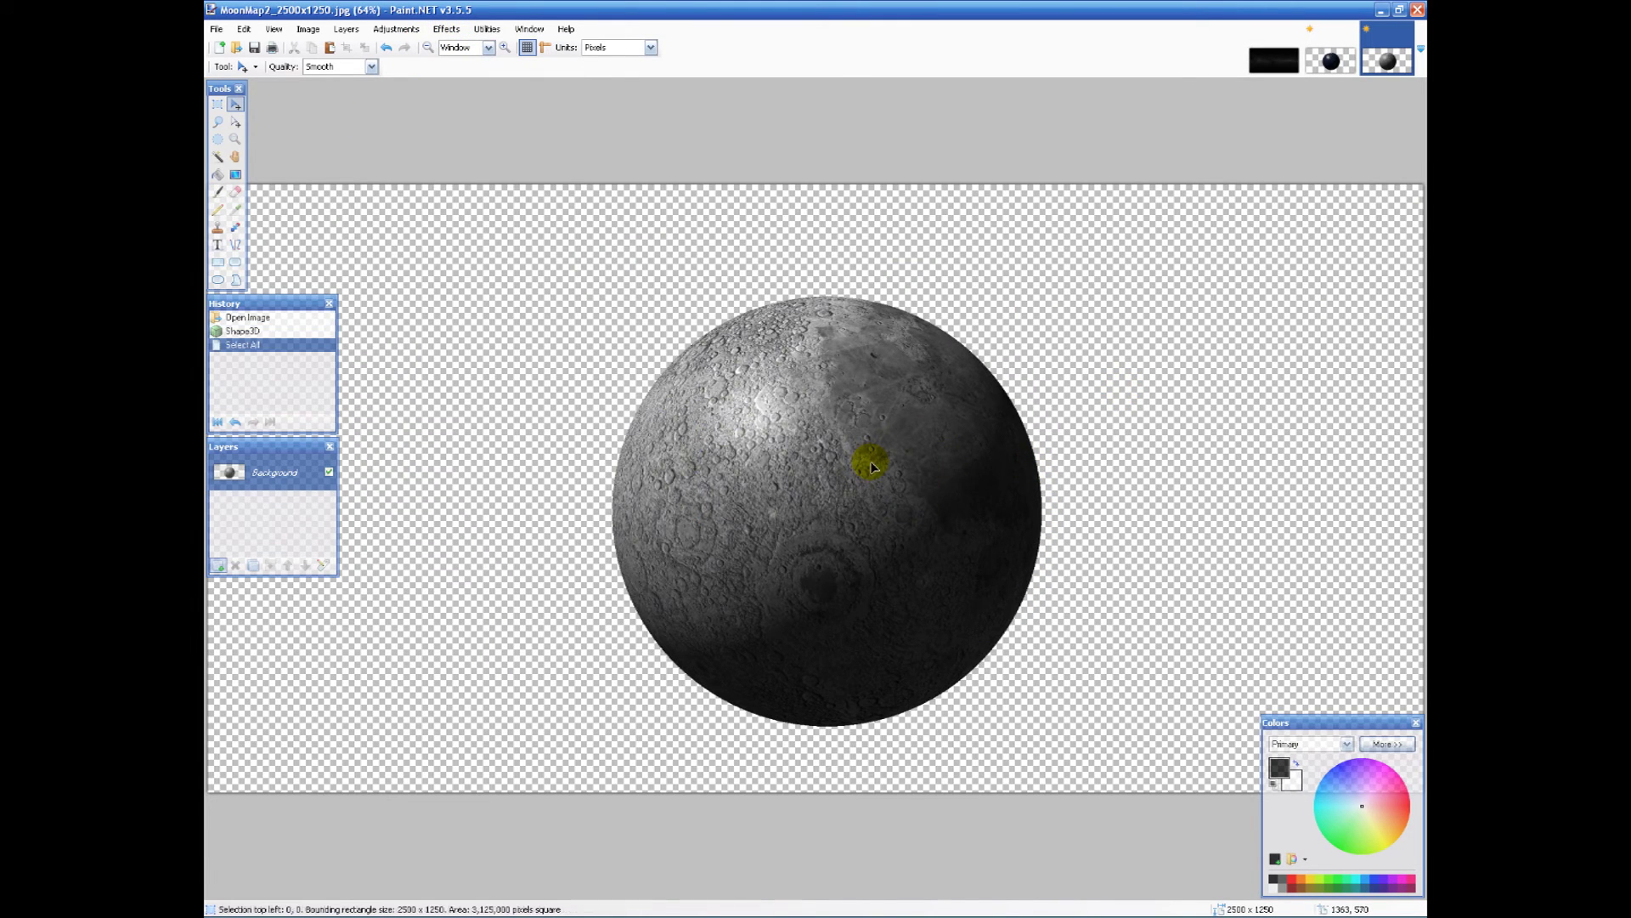
pyautogui.click(873, 466)
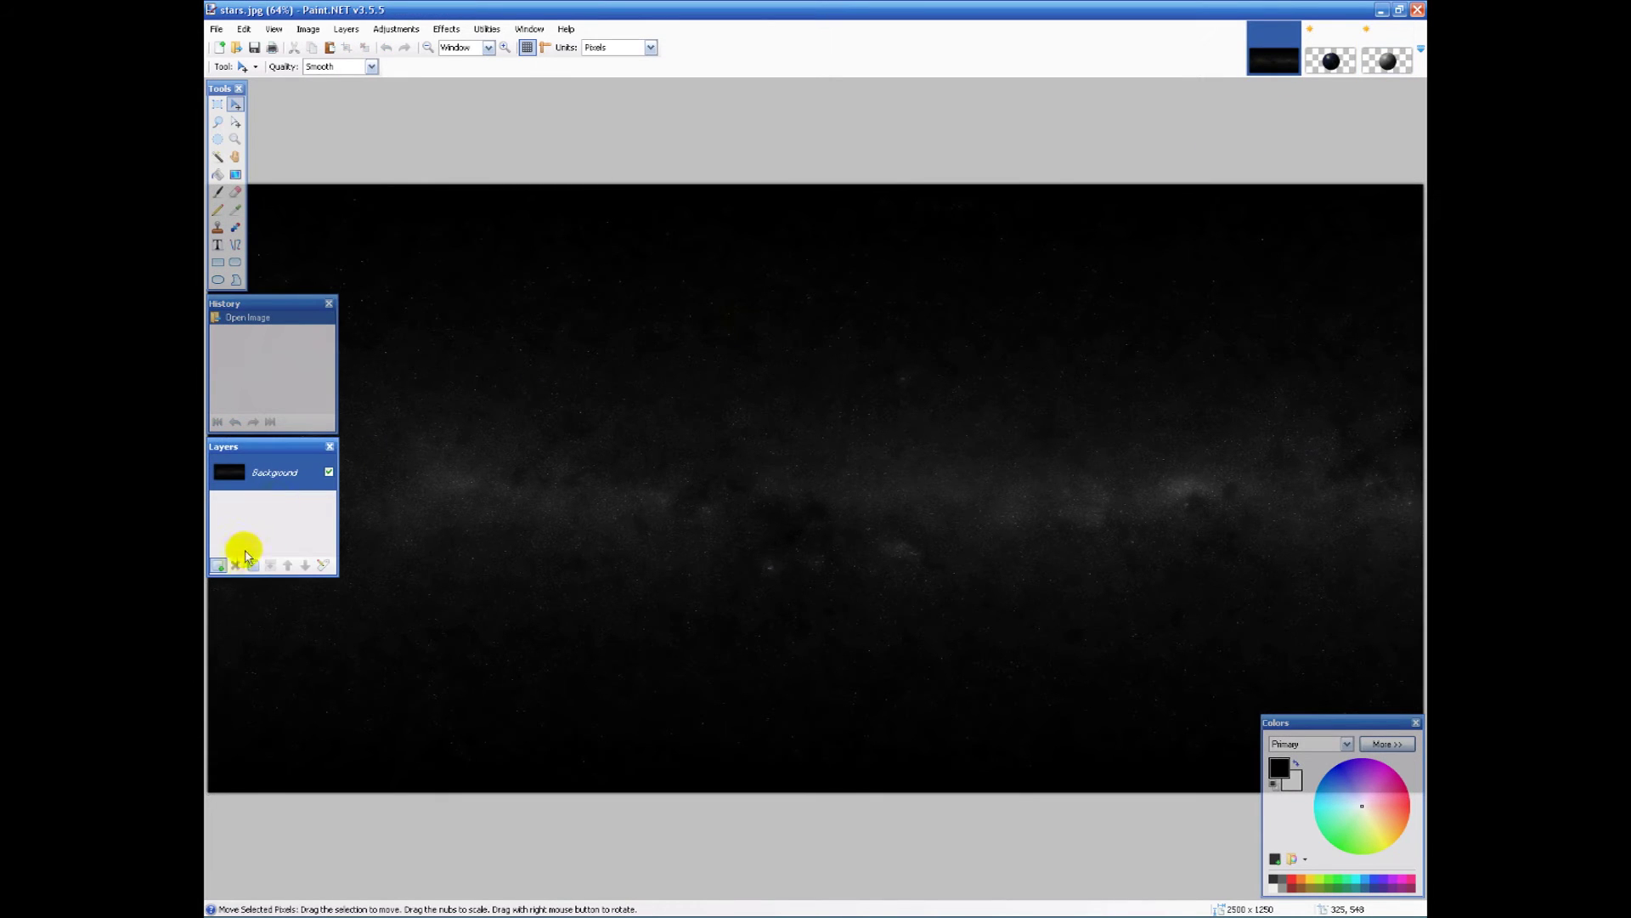
# - Paste the moon globe onto a new layer, shrink it, and move it toward the upper right
pyautogui.click(219, 565)
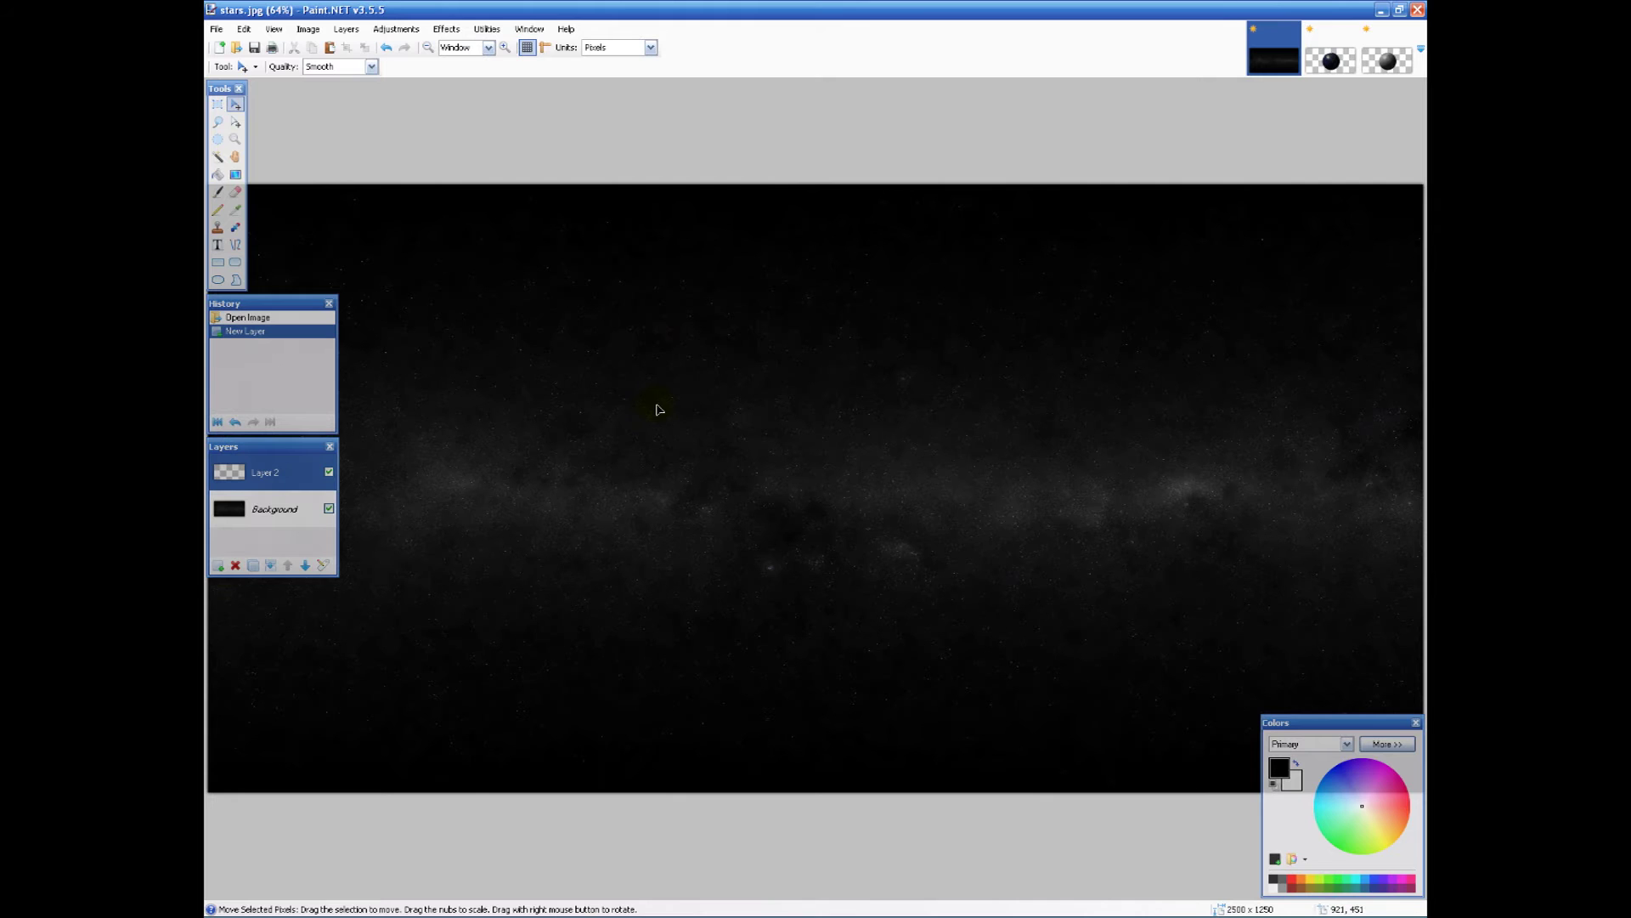
pyautogui.hotkey('ctrl', 'v')
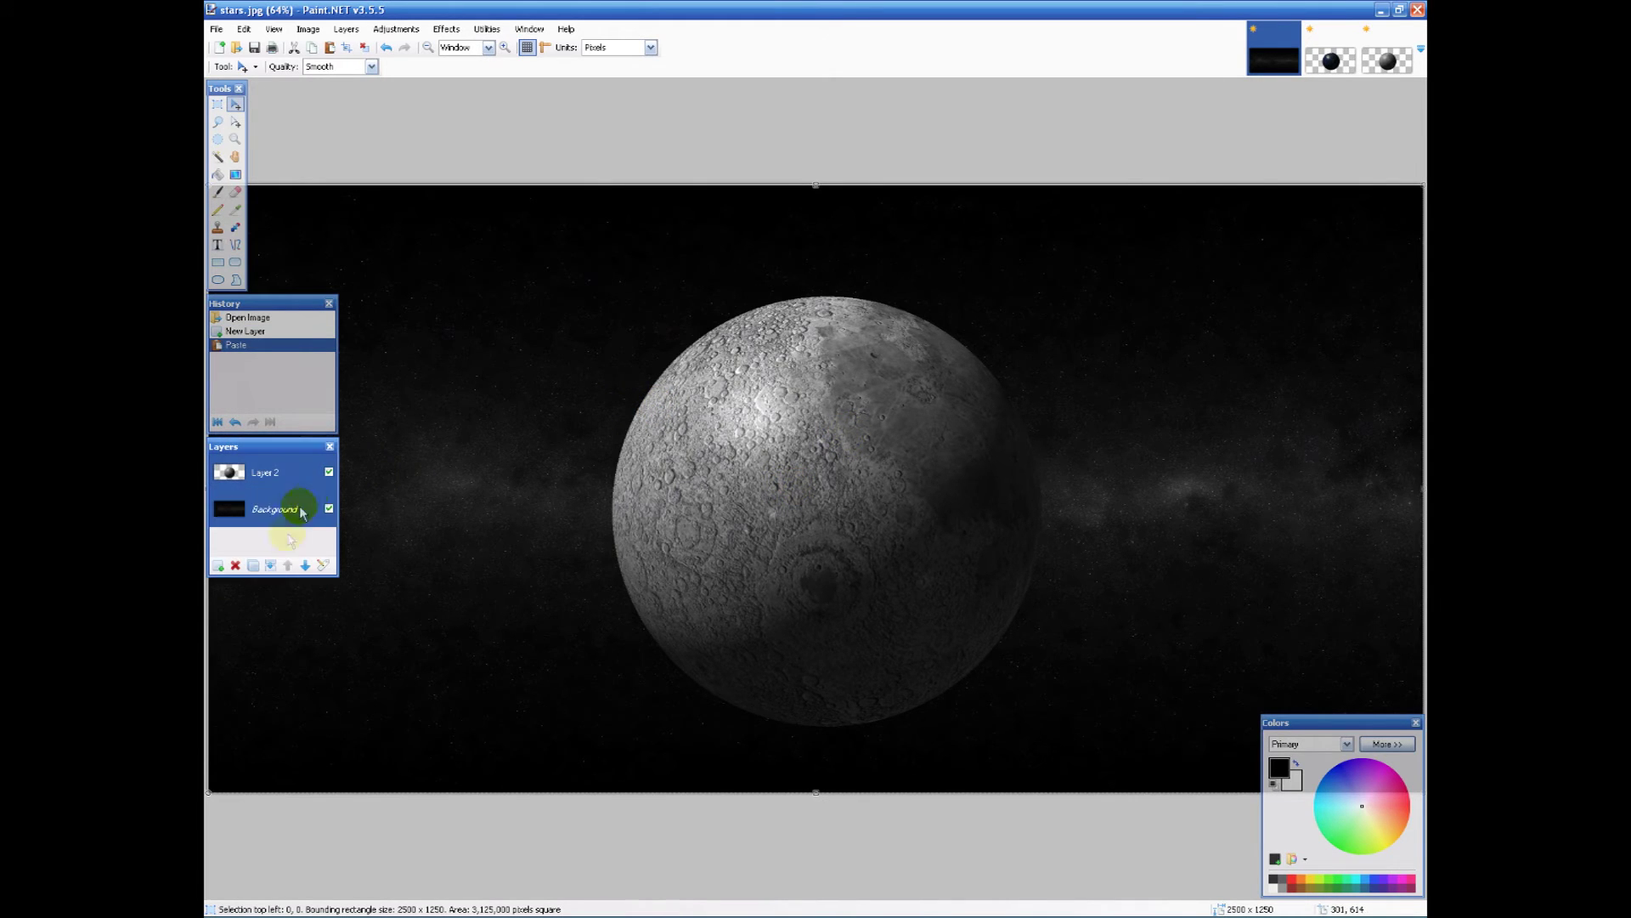
pyautogui.moveTo(1421, 184); pyautogui.dragTo(1142, 306)
pyautogui.moveTo(929, 474); pyautogui.dragTo(1321, 418)
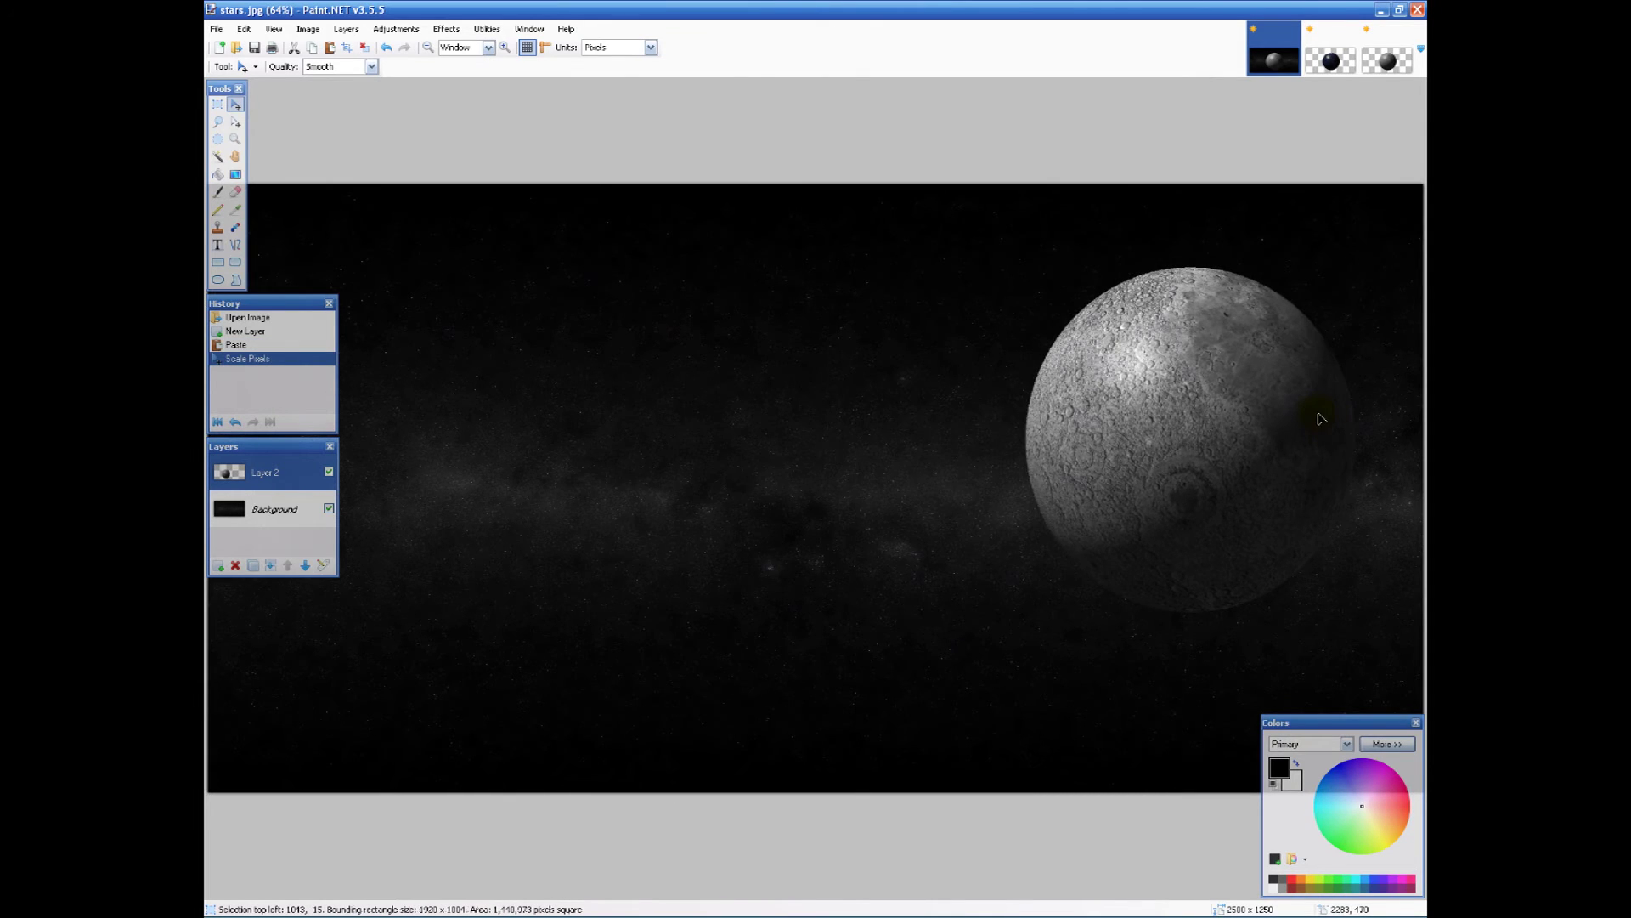
# - Copy the Earth globe and paste it onto a new stars.jpg layer, positioned on the left
pyautogui.click(1327, 53)
pyautogui.click(794, 438)
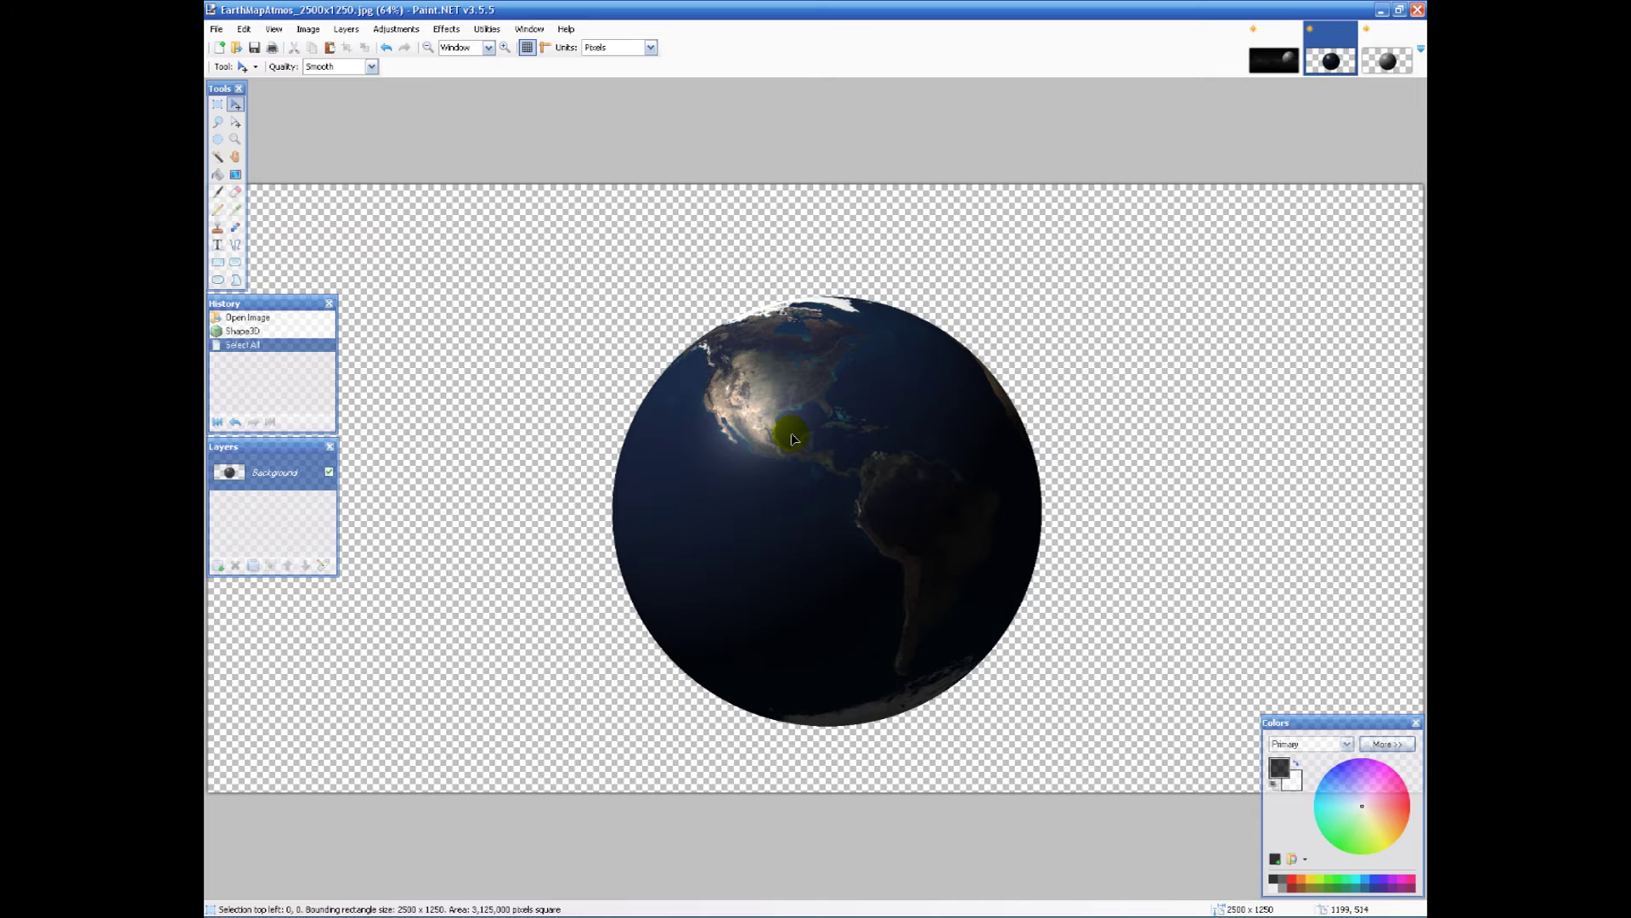
pyautogui.click(1279, 58)
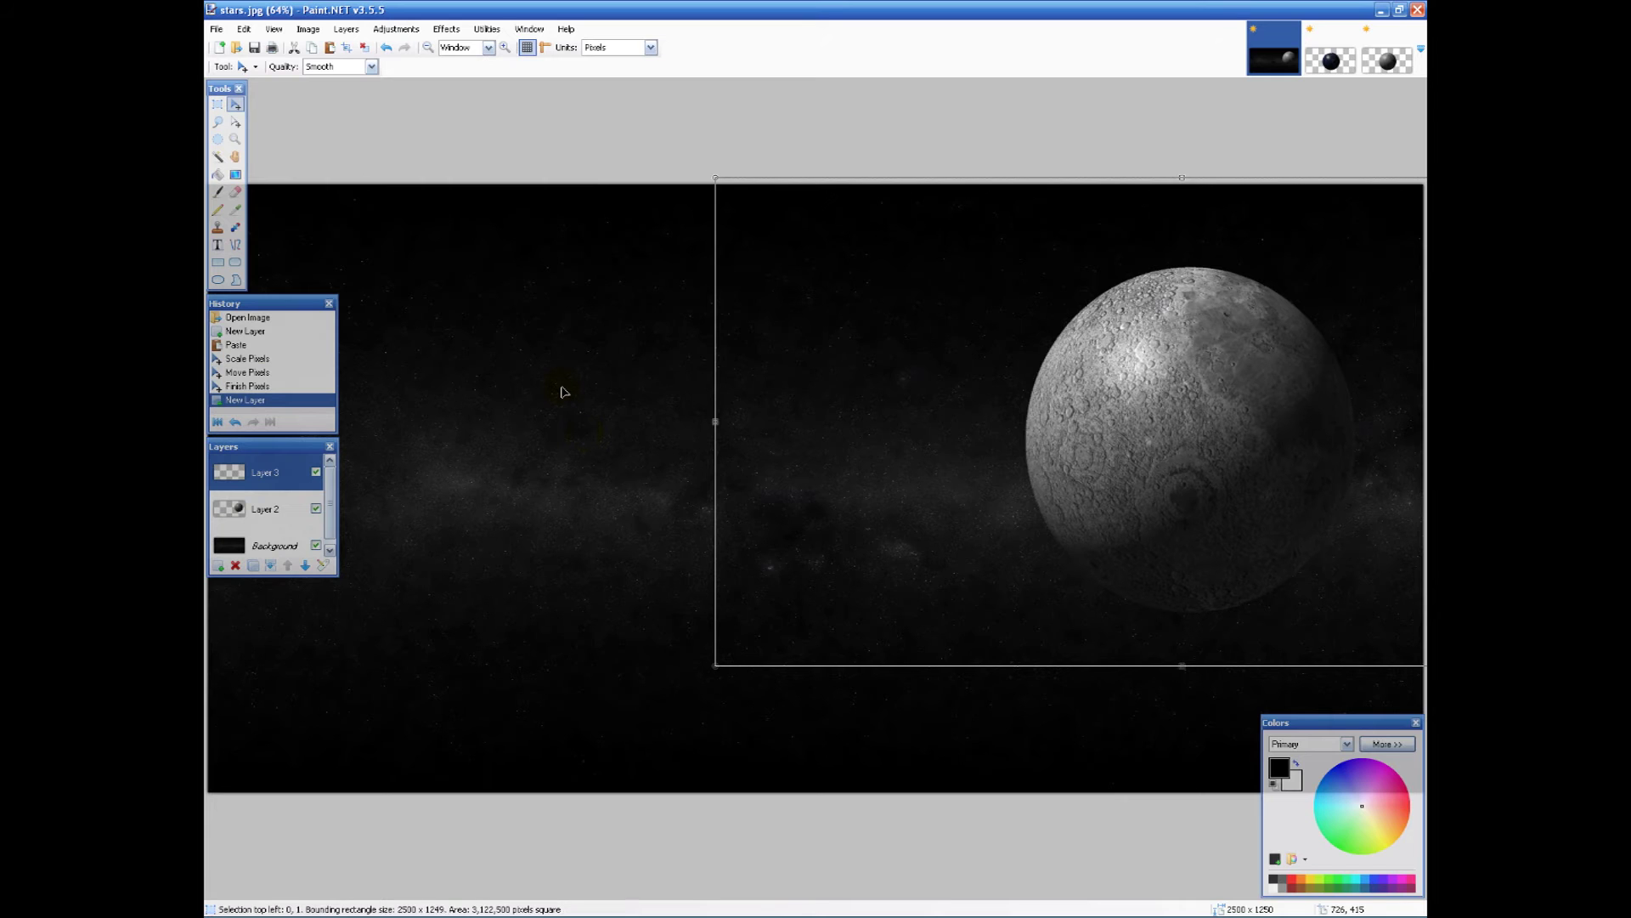
pyautogui.hotkey('ctrl', 'v')
pyautogui.moveTo(811, 470); pyautogui.dragTo(631, 417)
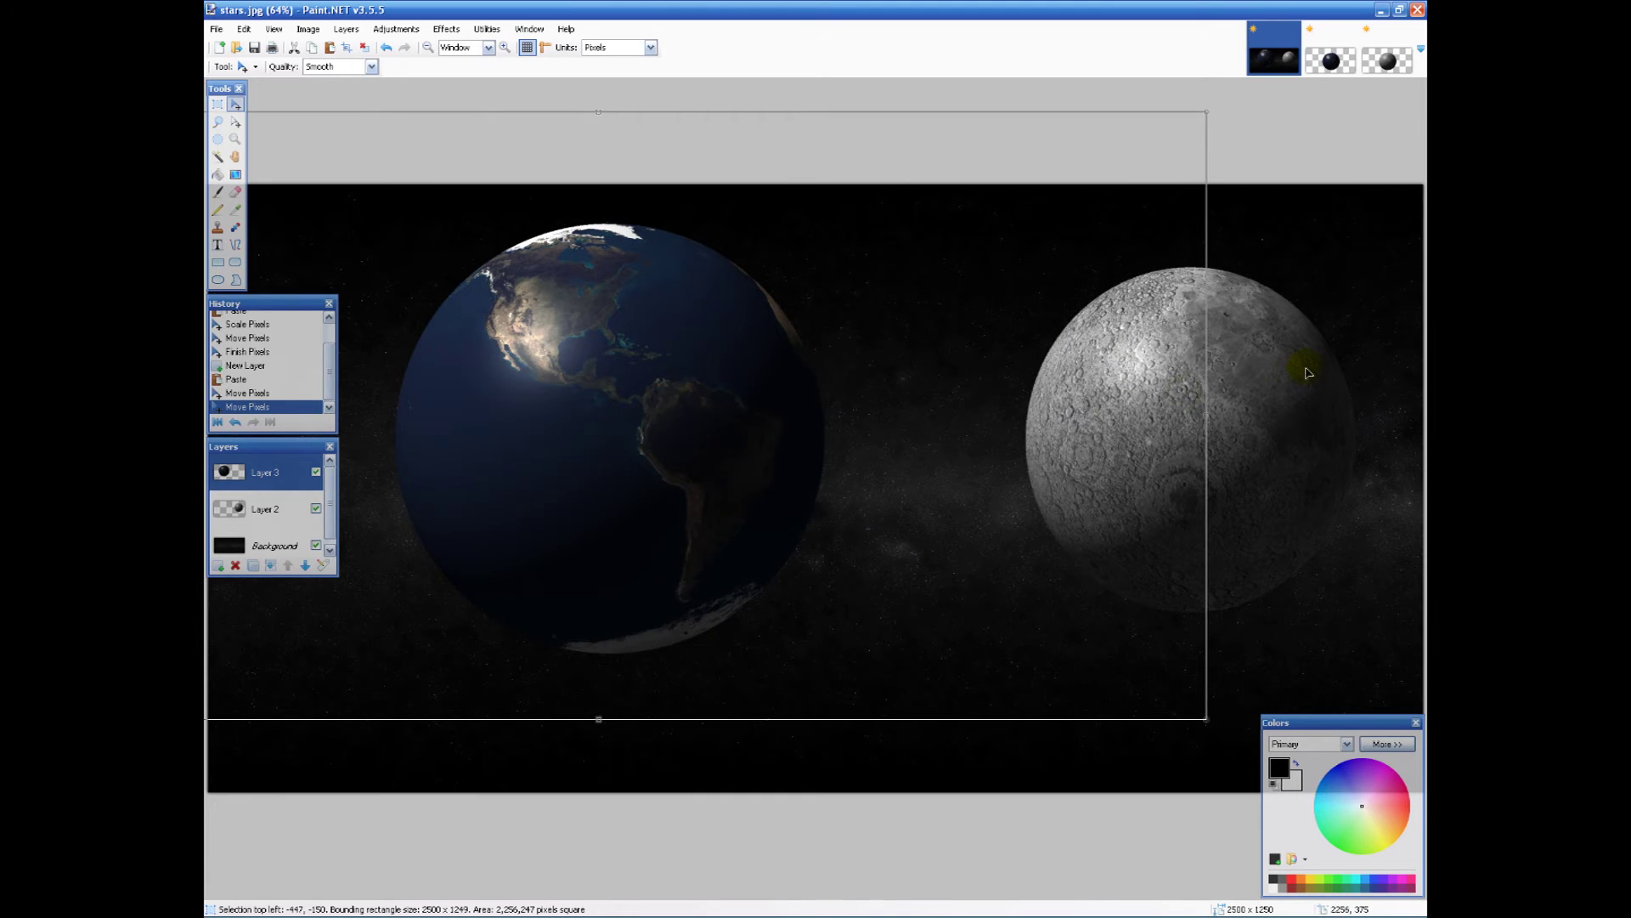
pyautogui.click(1187, 170)
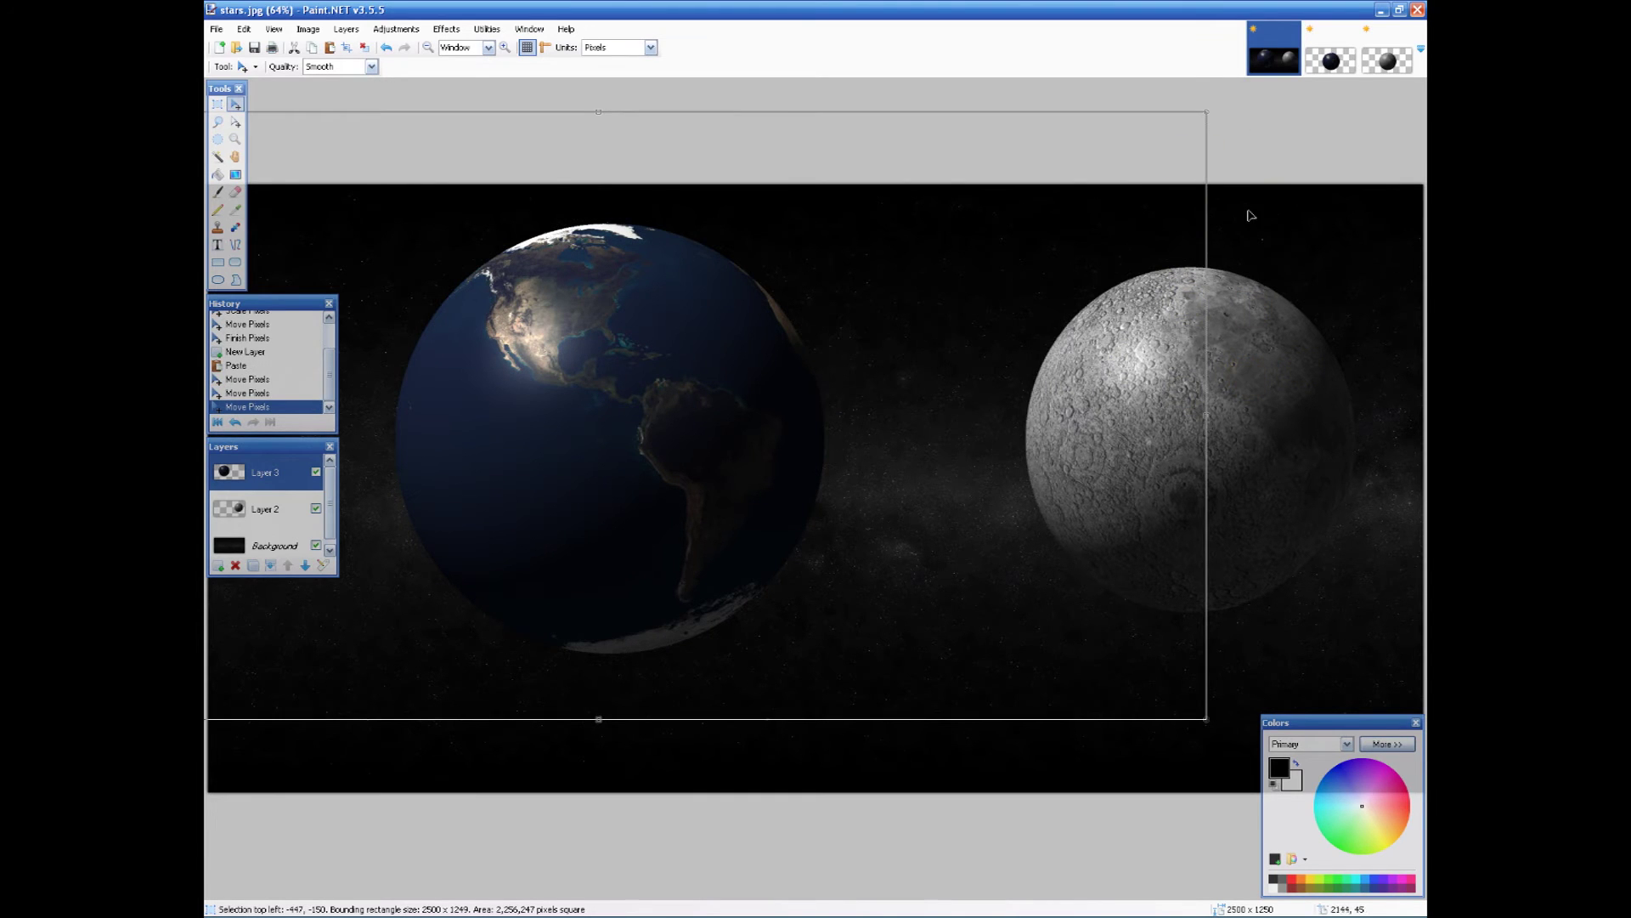
pyautogui.click(263, 514)
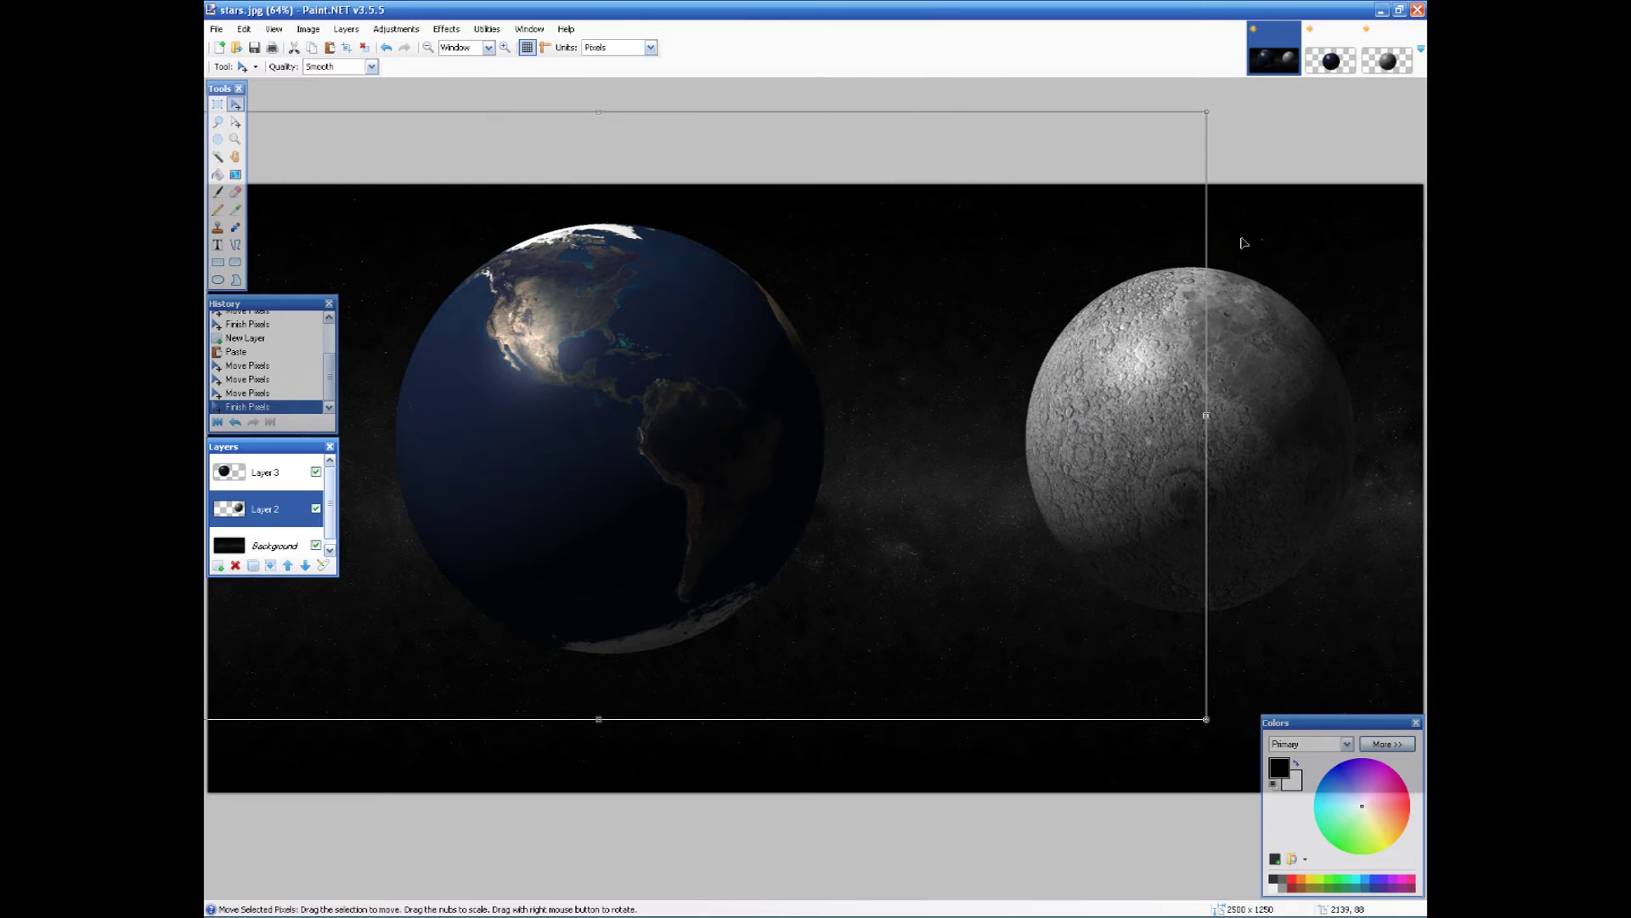
# - Shrink the moon on Layer 2 much smaller and move it just right of the Earth
pyautogui.click(428, 49)
pyautogui.click(428, 49)
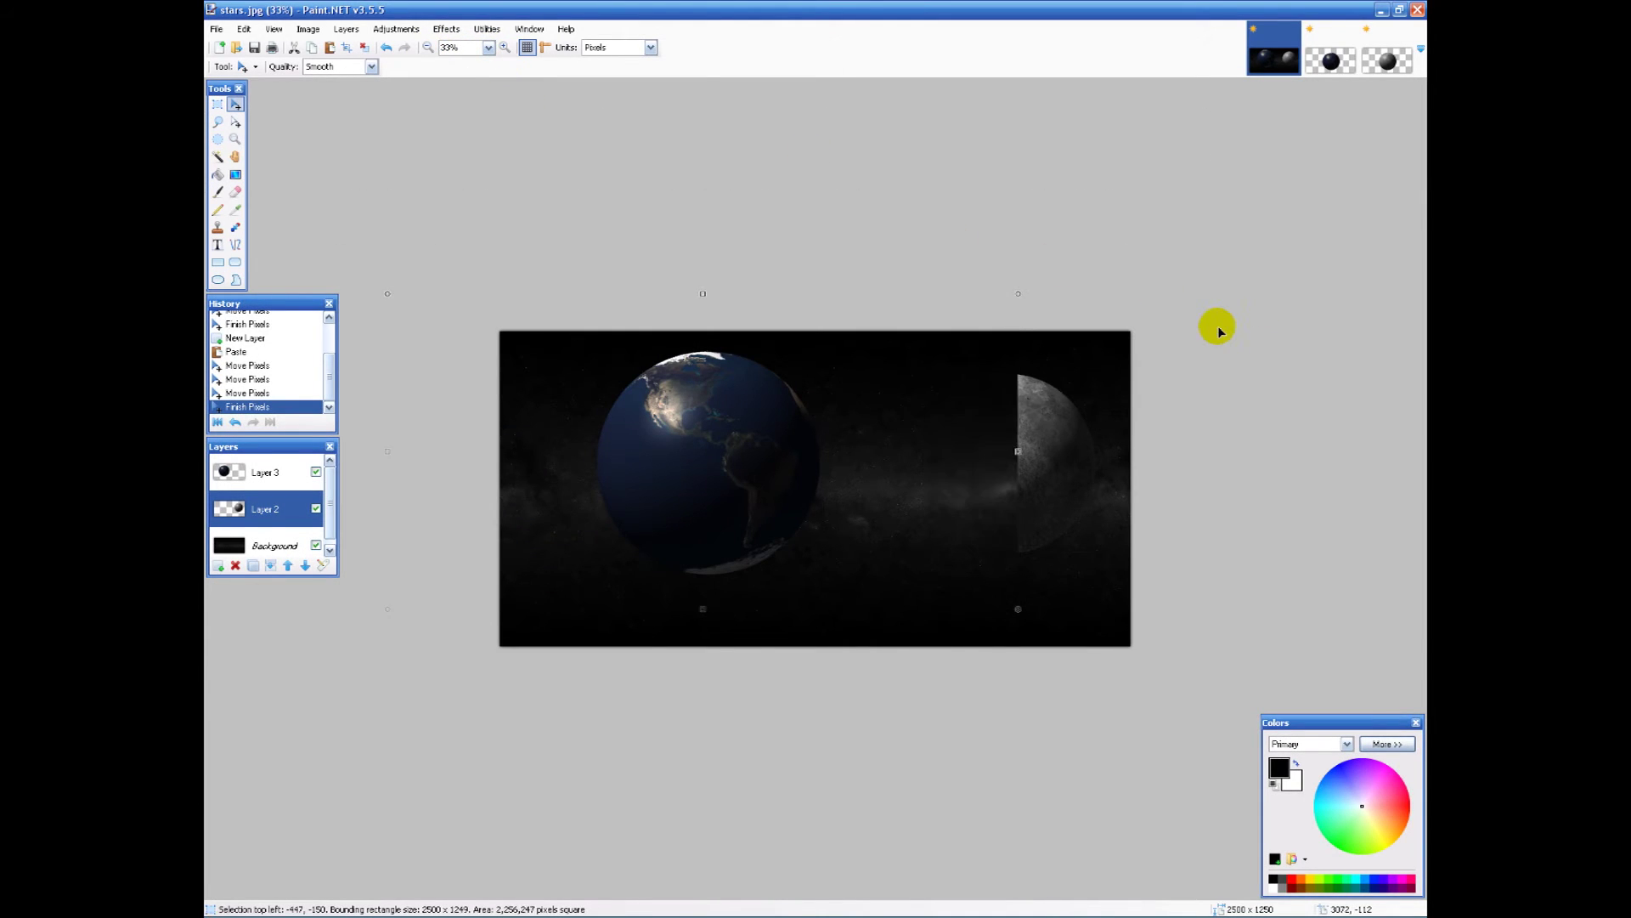
pyautogui.click(1062, 448)
pyautogui.hotkey('ctrl', 'd')
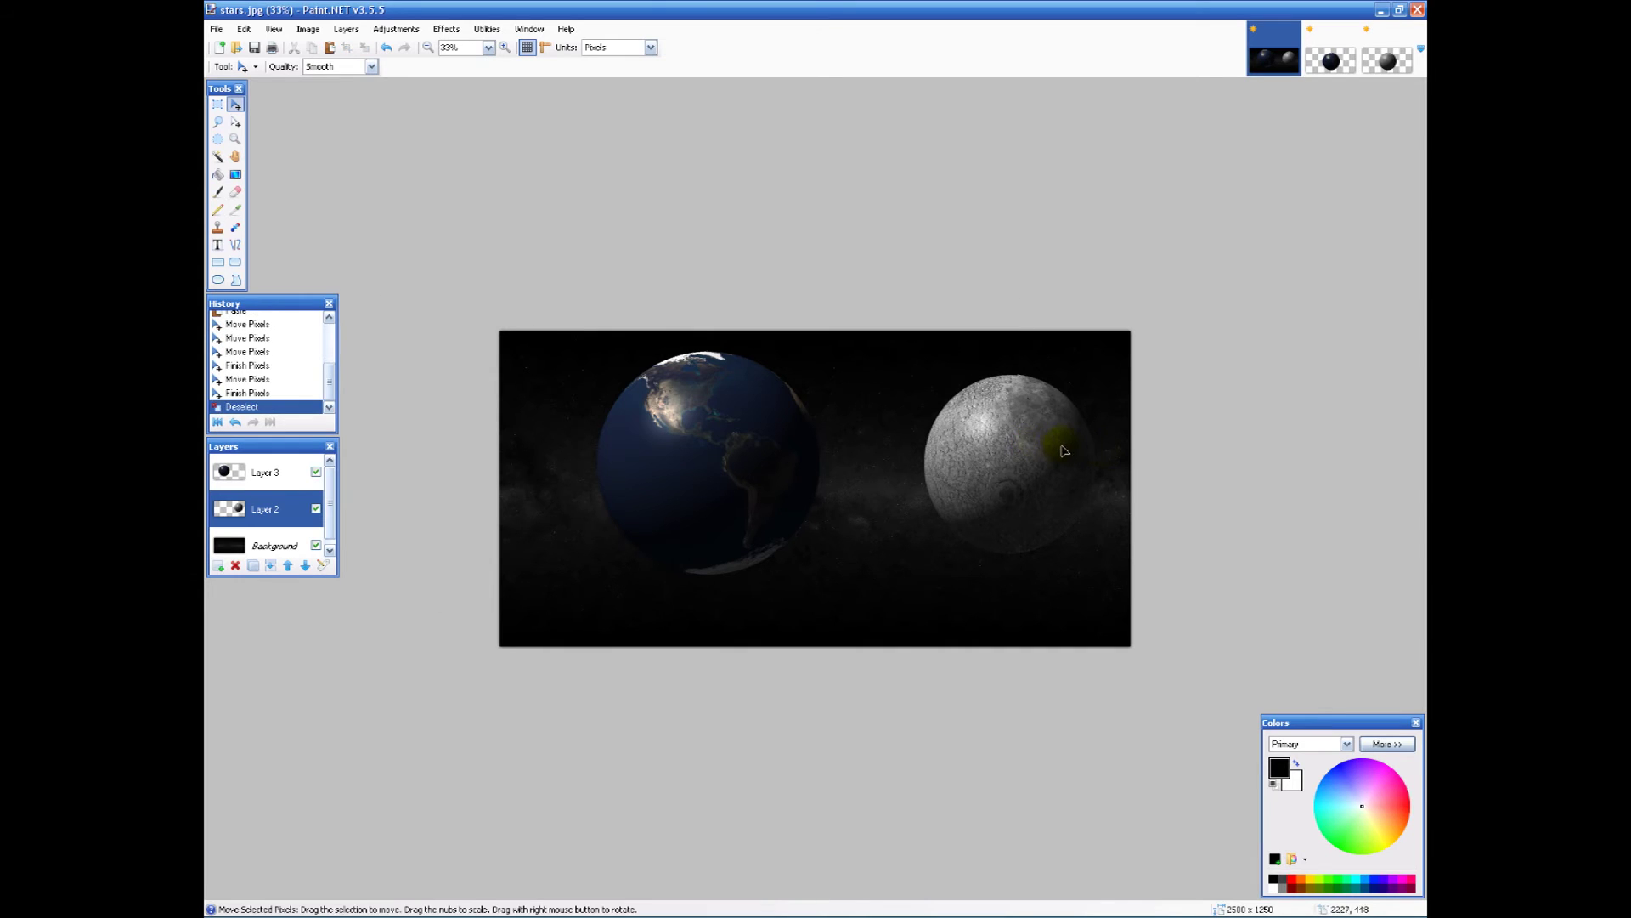
pyautogui.hotkey('ctrl', 'a')
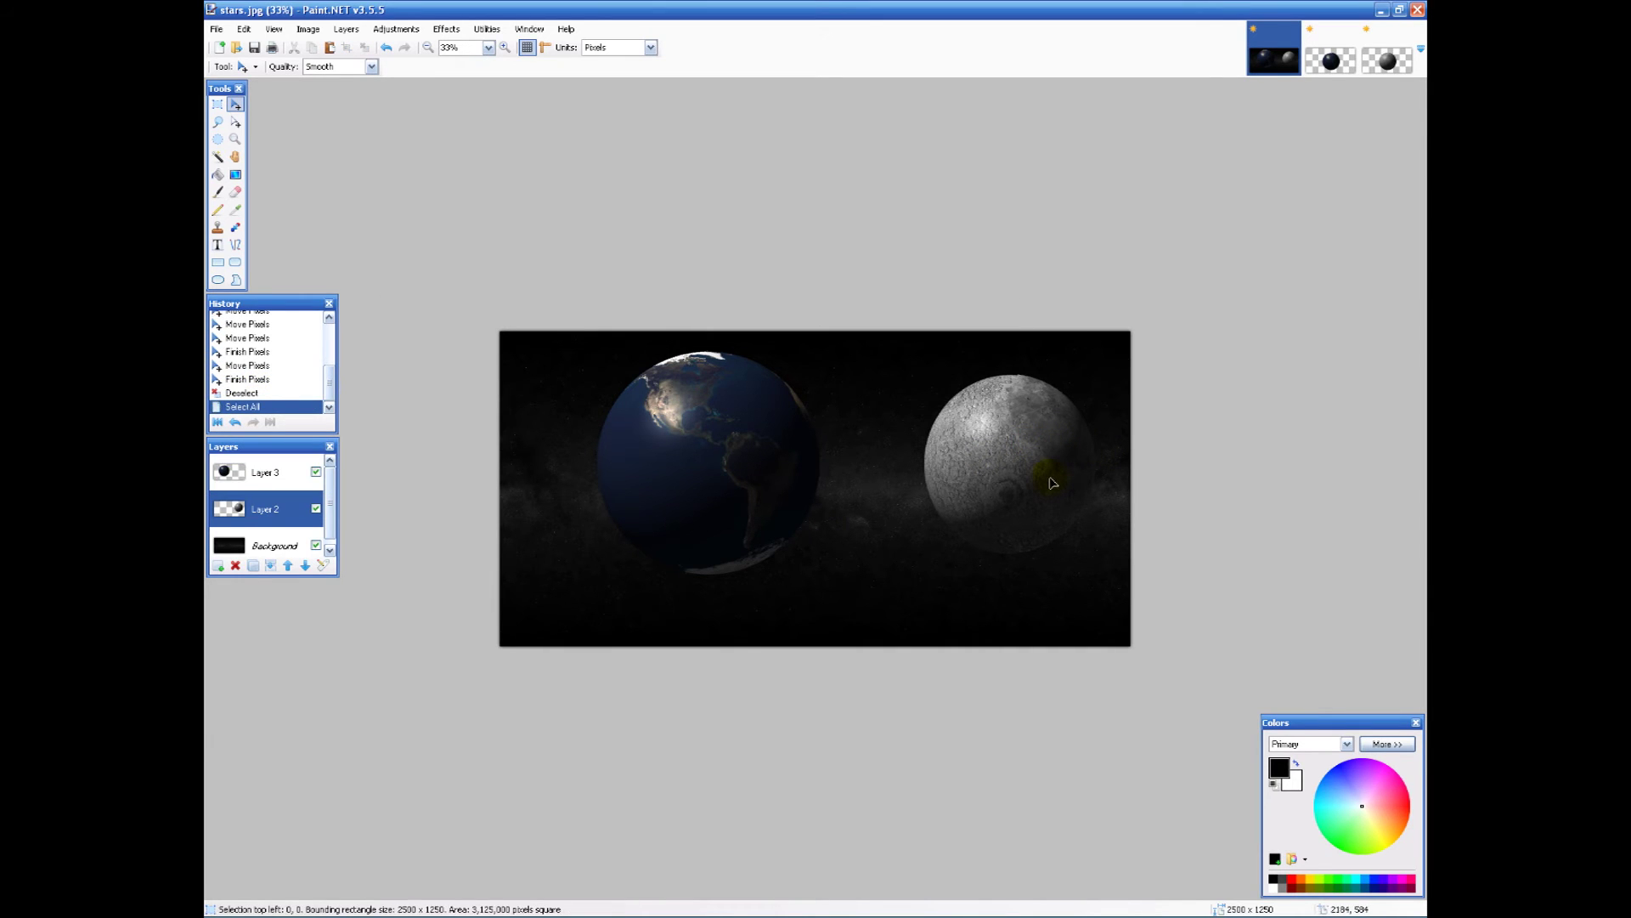
pyautogui.click(1059, 473)
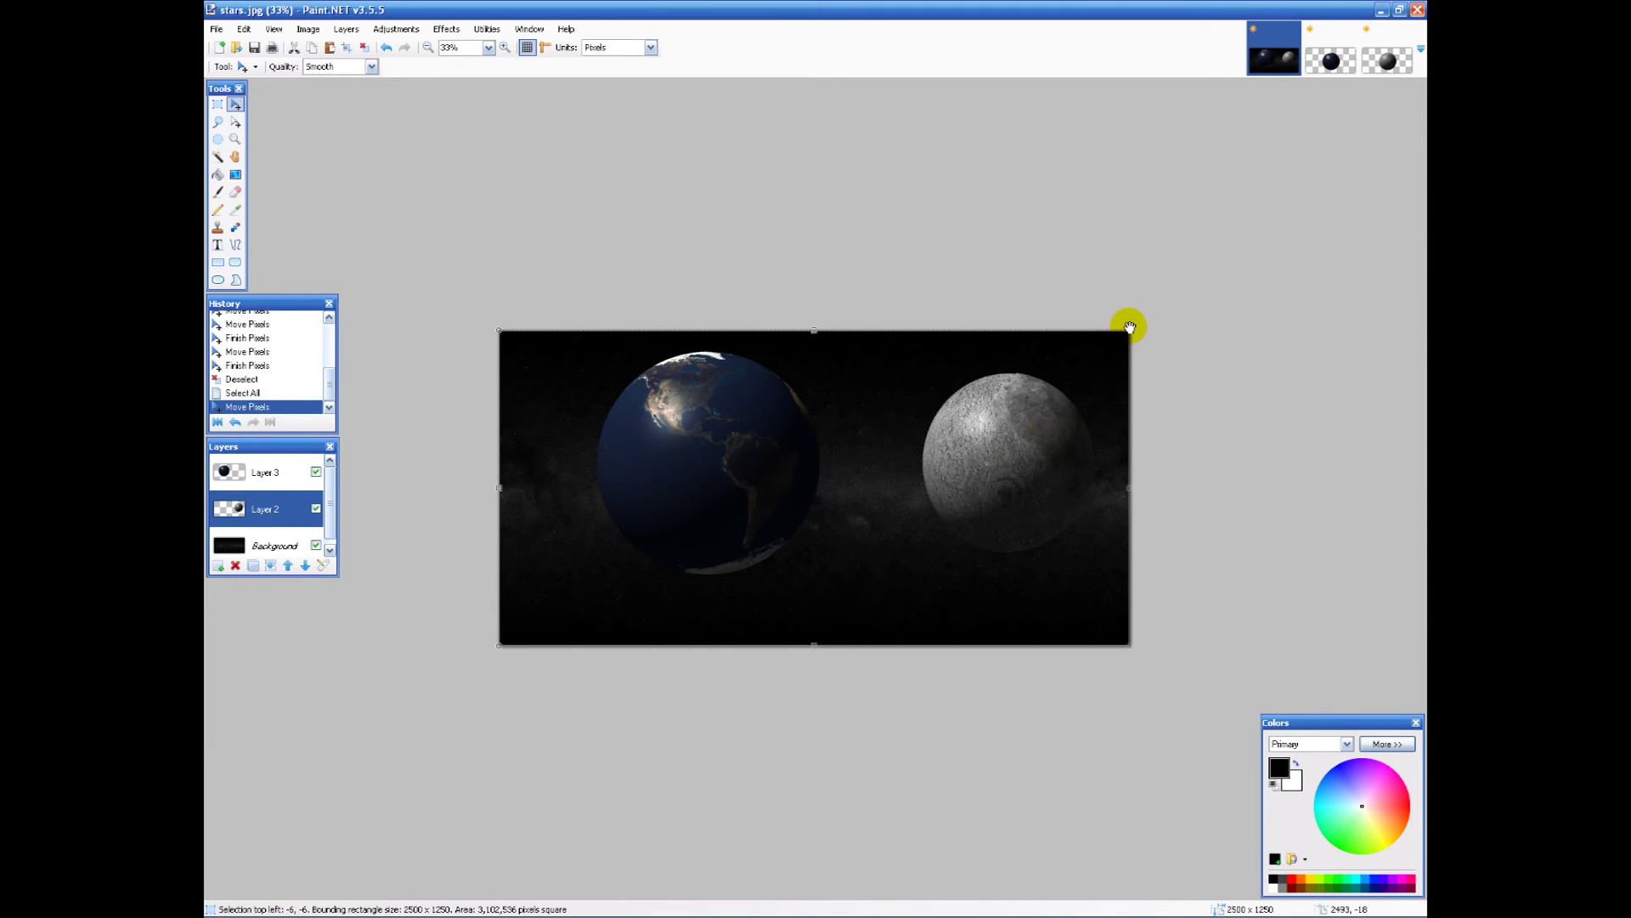
pyautogui.moveTo(1129, 327); pyautogui.dragTo(859, 477)
pyautogui.moveTo(936, 512); pyautogui.dragTo(965, 412)
pyautogui.moveTo(945, 478); pyautogui.dragTo(1023, 471)
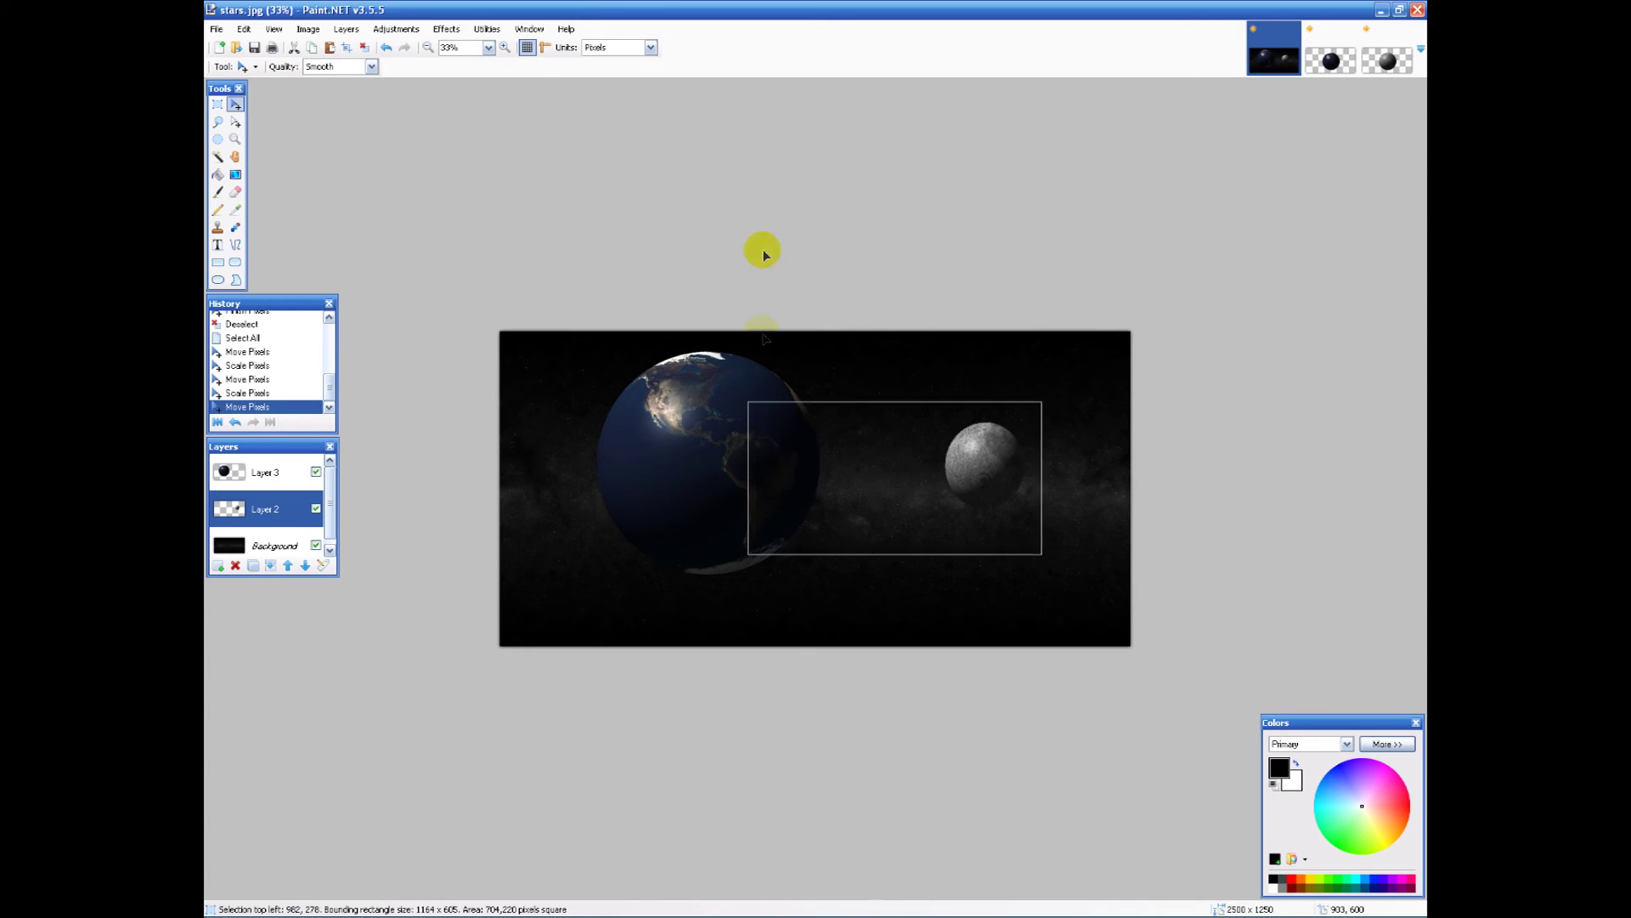
pyautogui.click(505, 47)
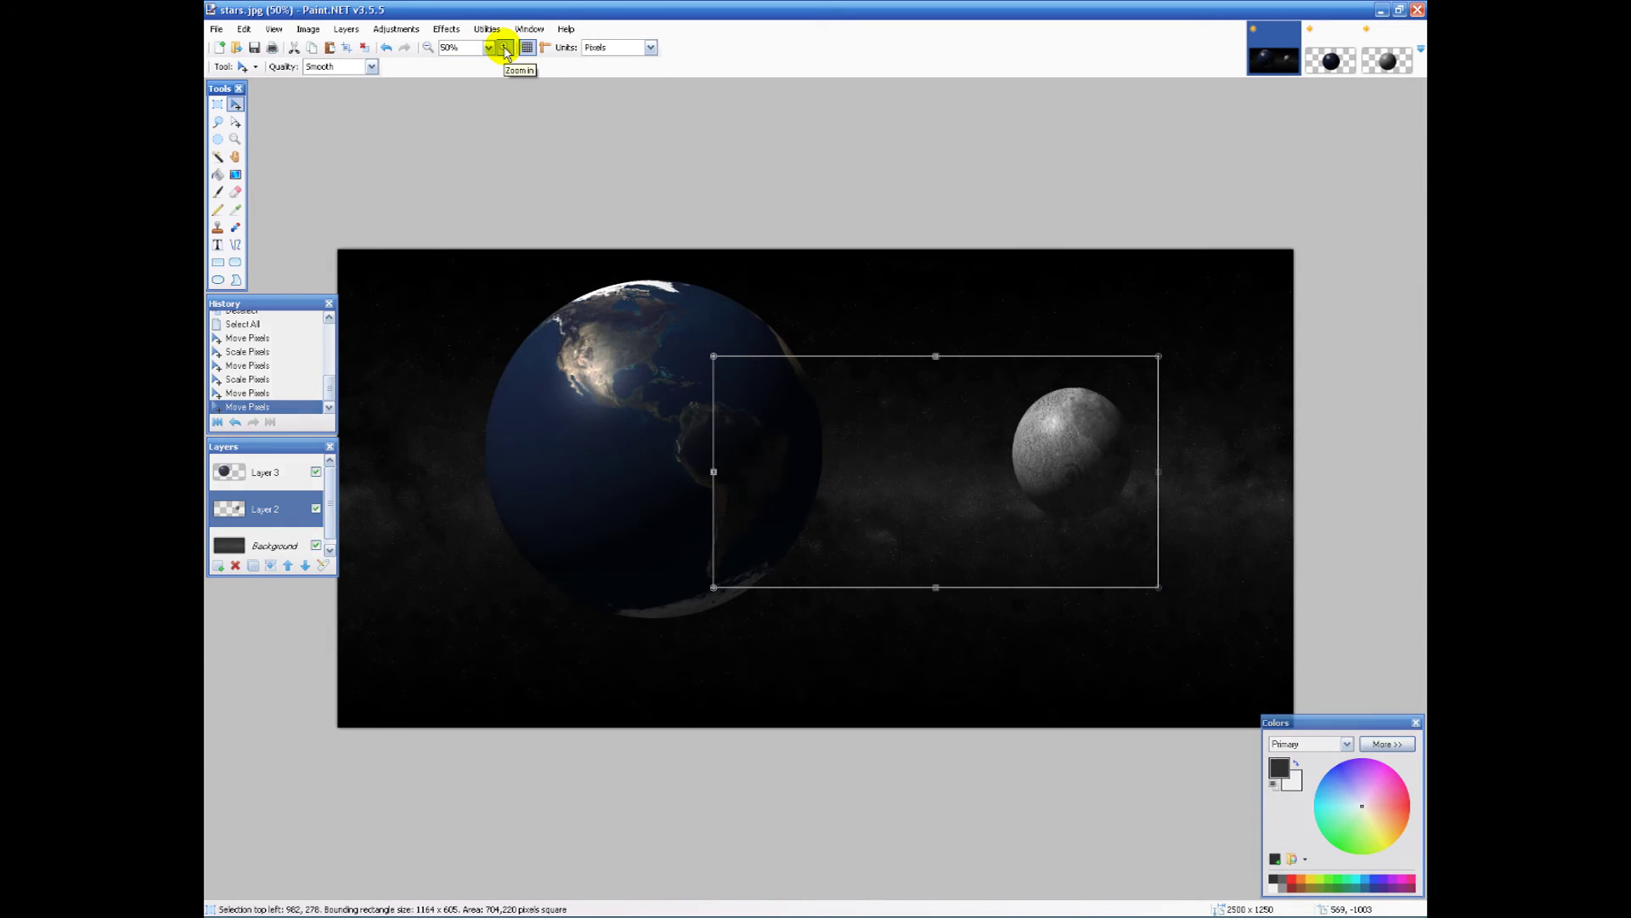
pyautogui.click(504, 48)
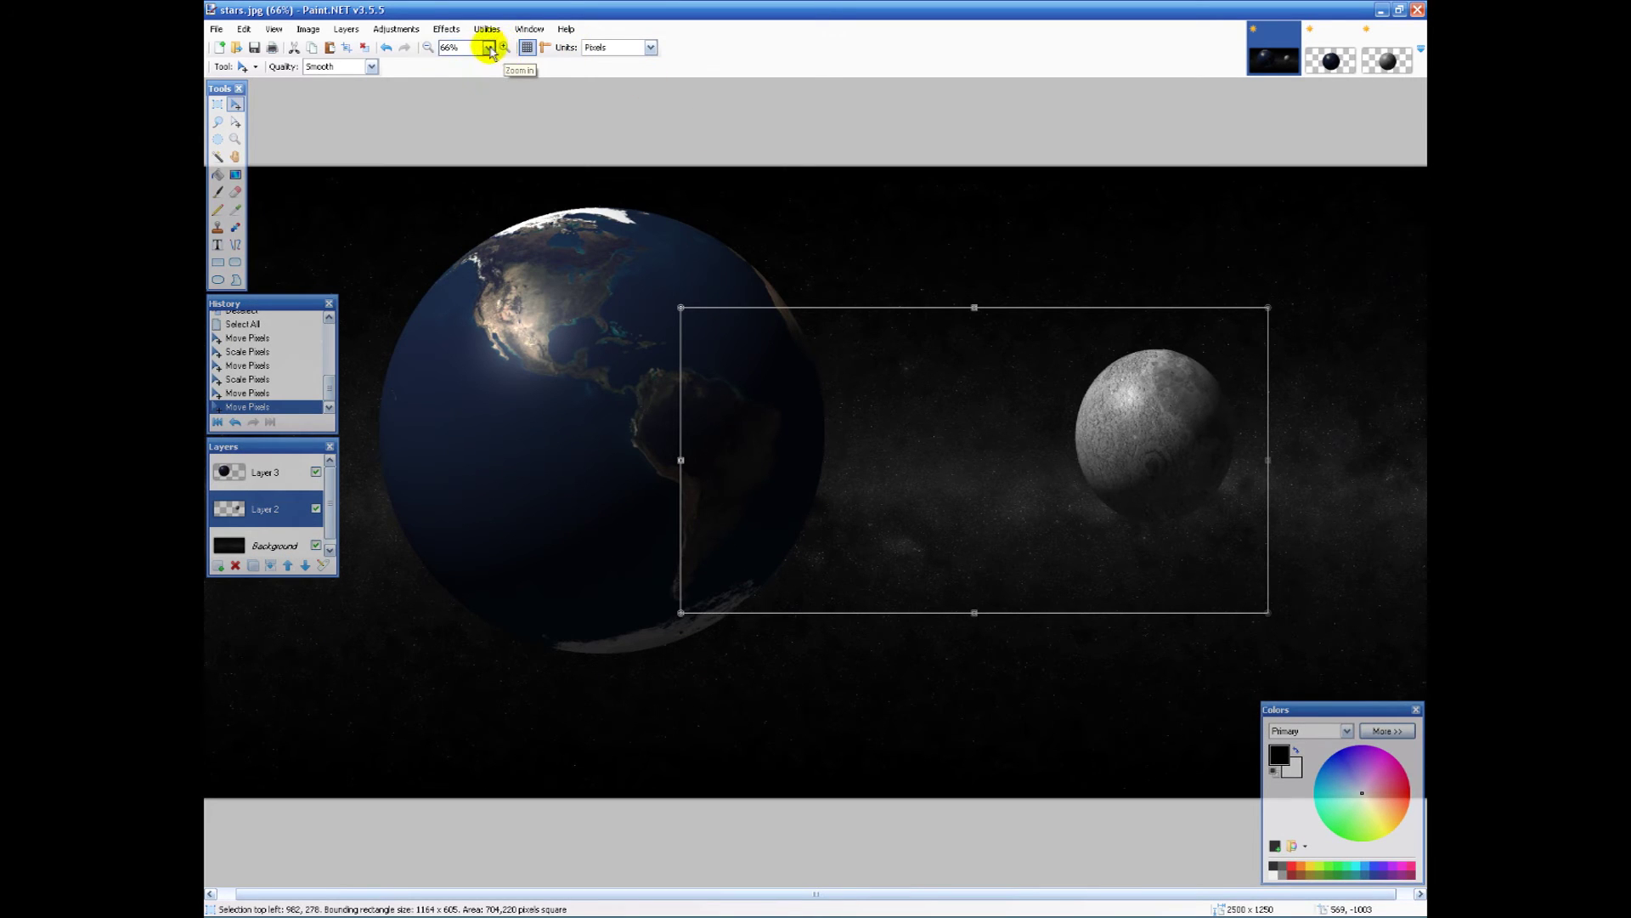
pyautogui.click(428, 47)
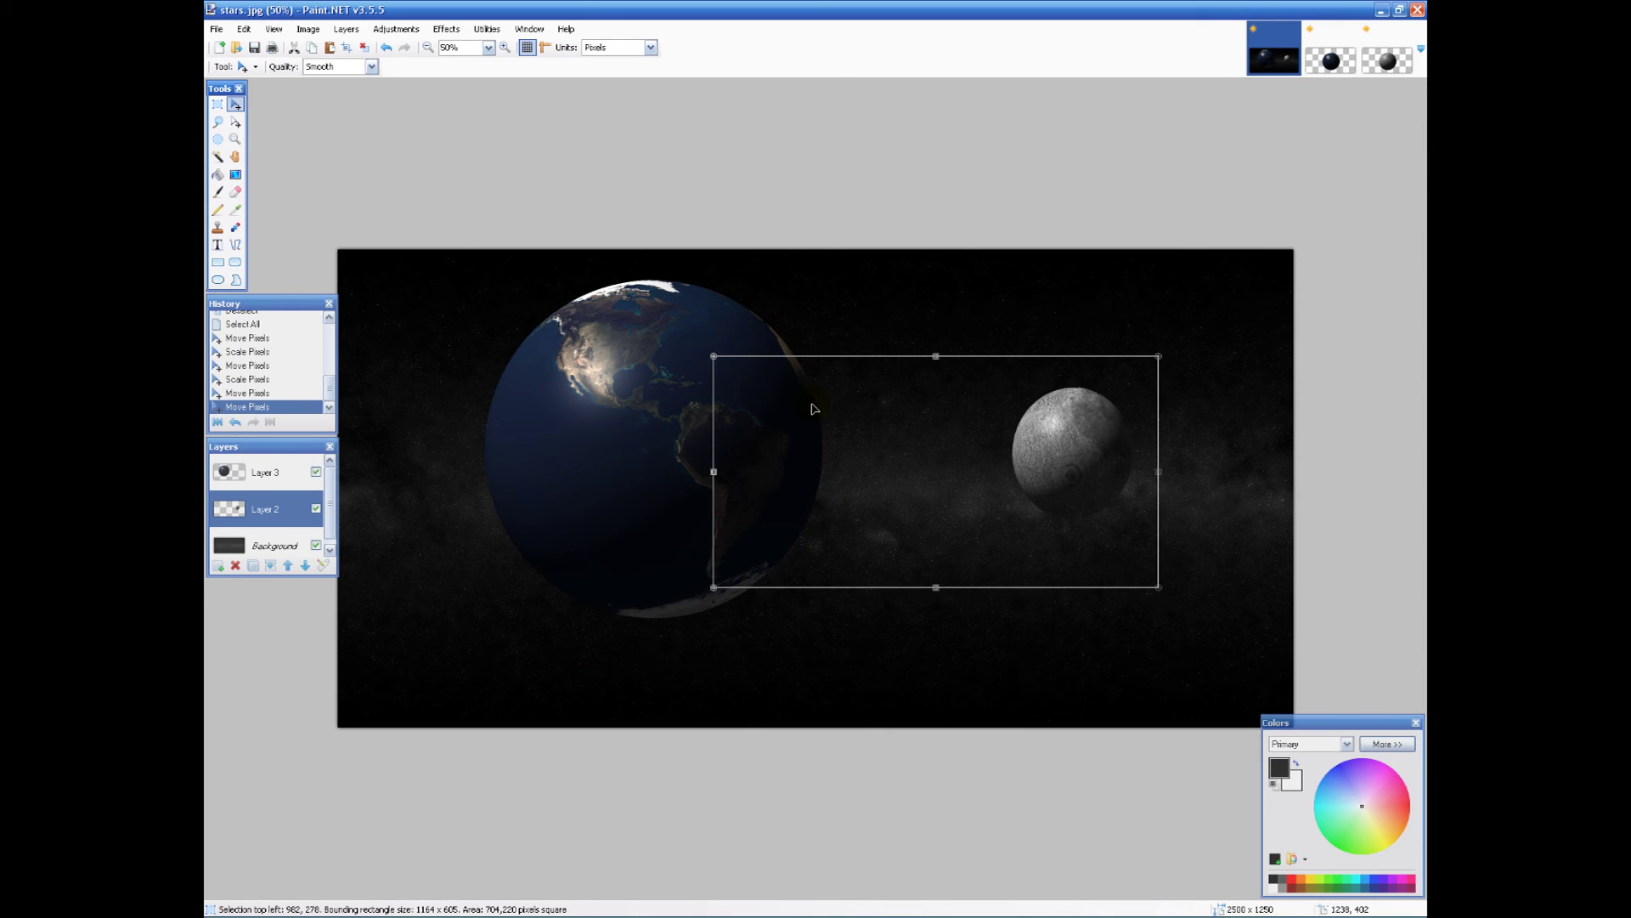
pyautogui.click(907, 175)
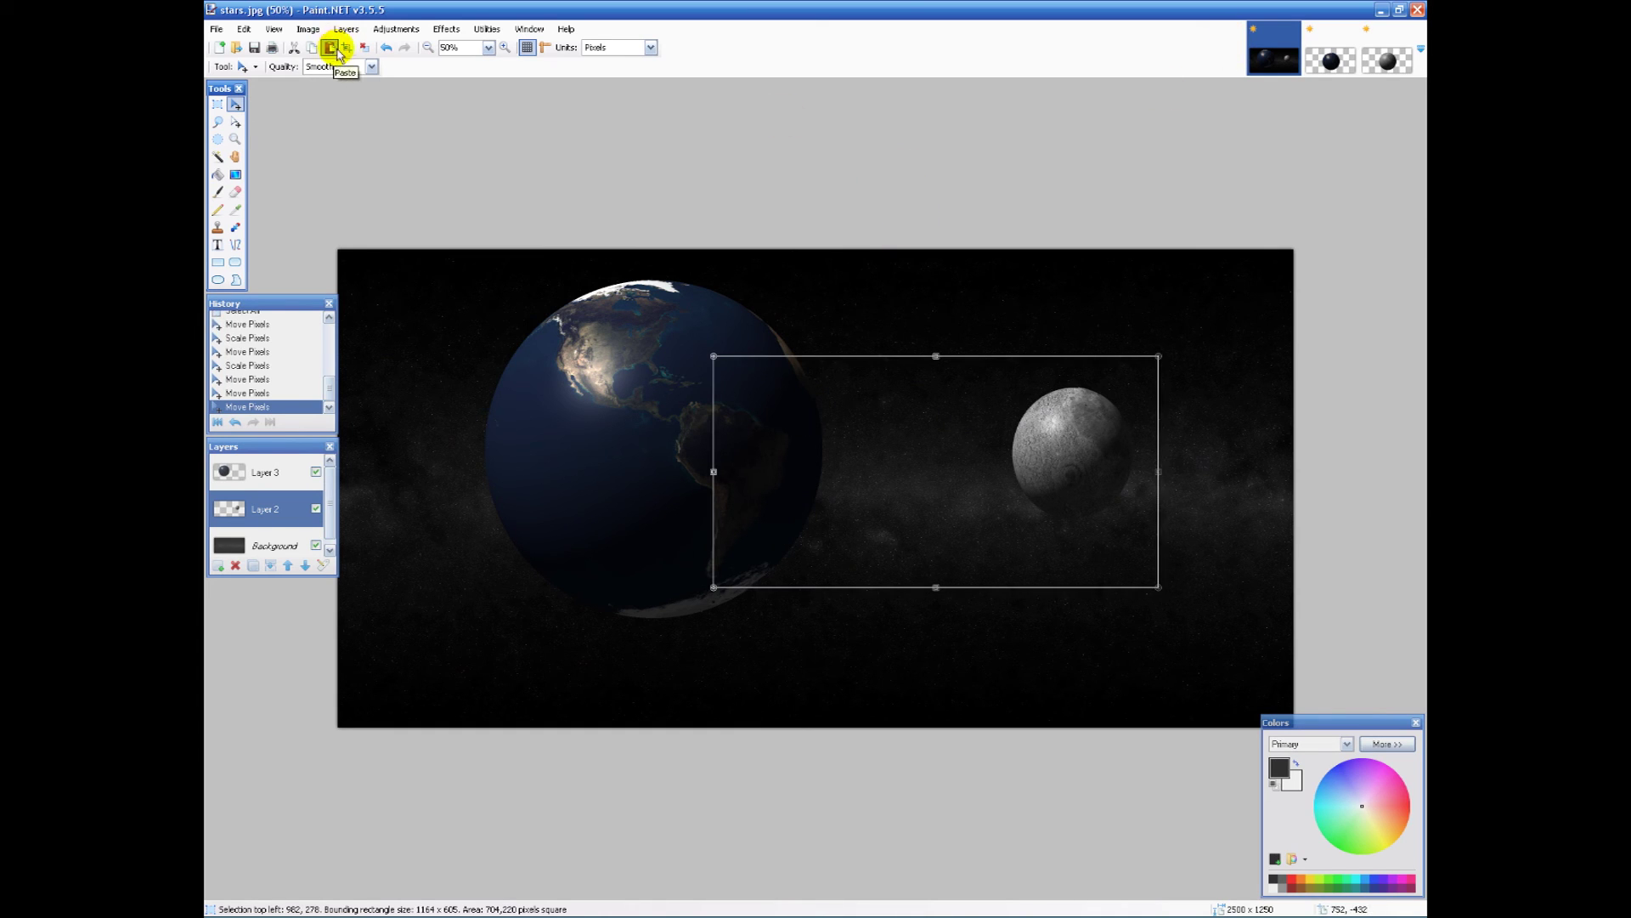
pyautogui.click(732, 151)
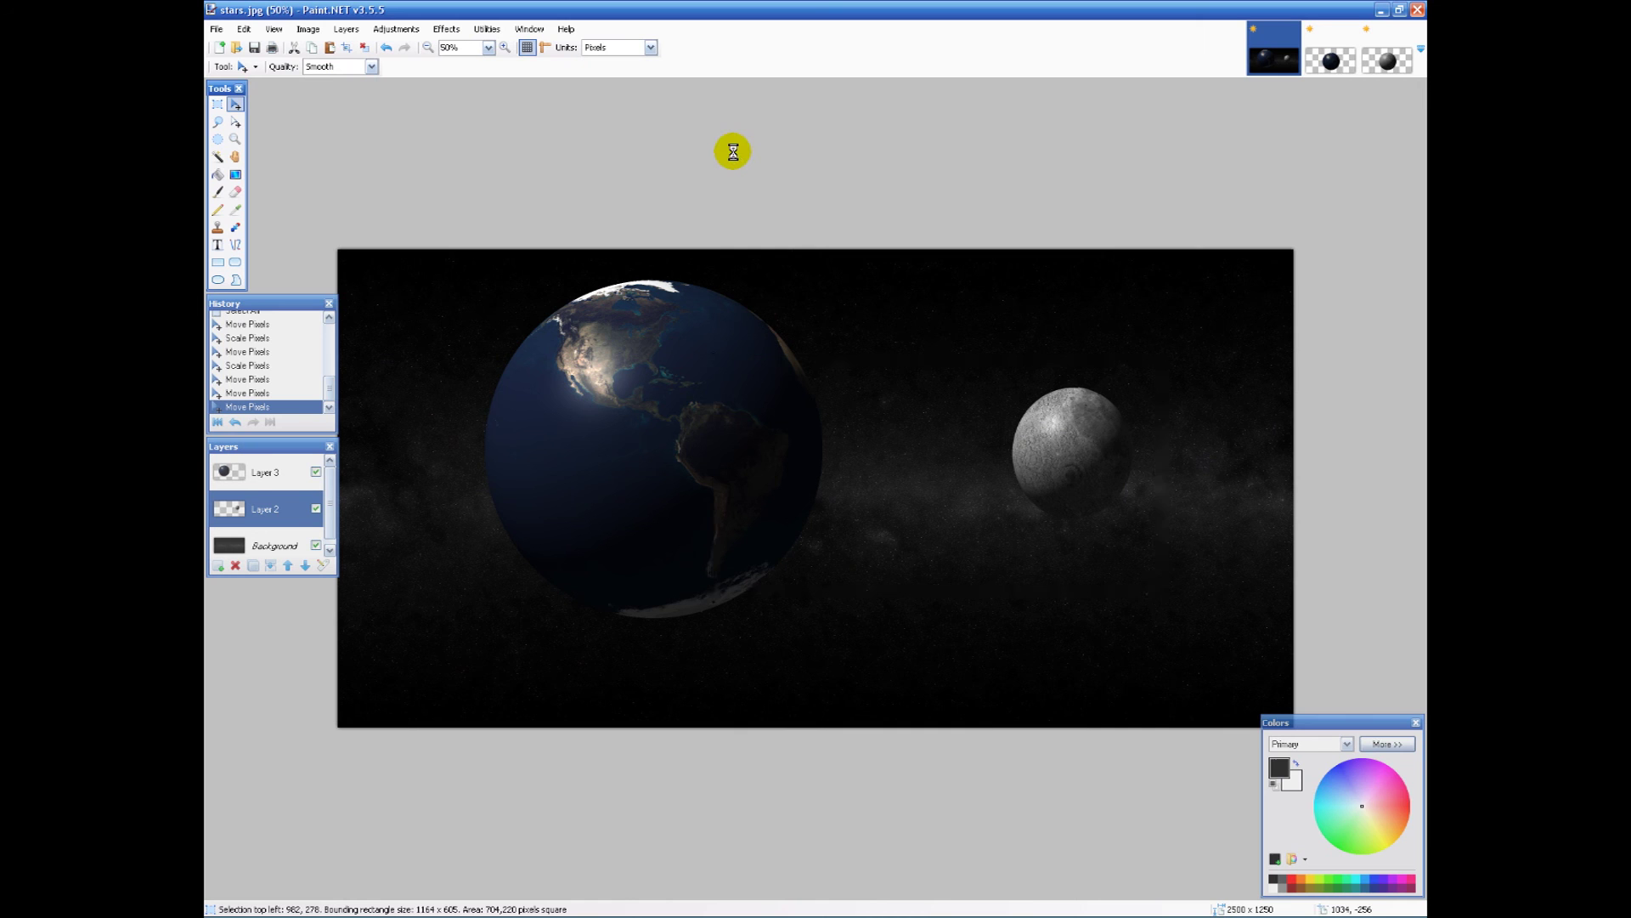